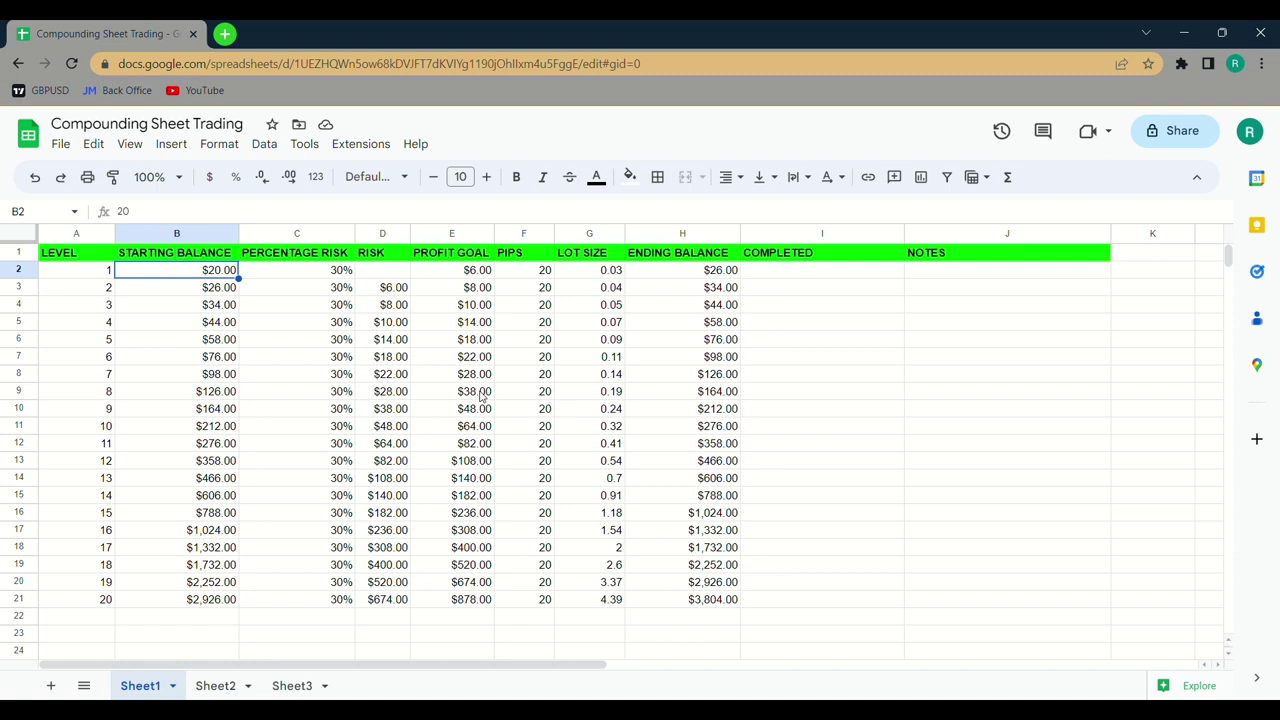
Step: Examine the level 1 row's starting balance, percentage risk, risk, profit goal and pips cells
left_click(850, 277)
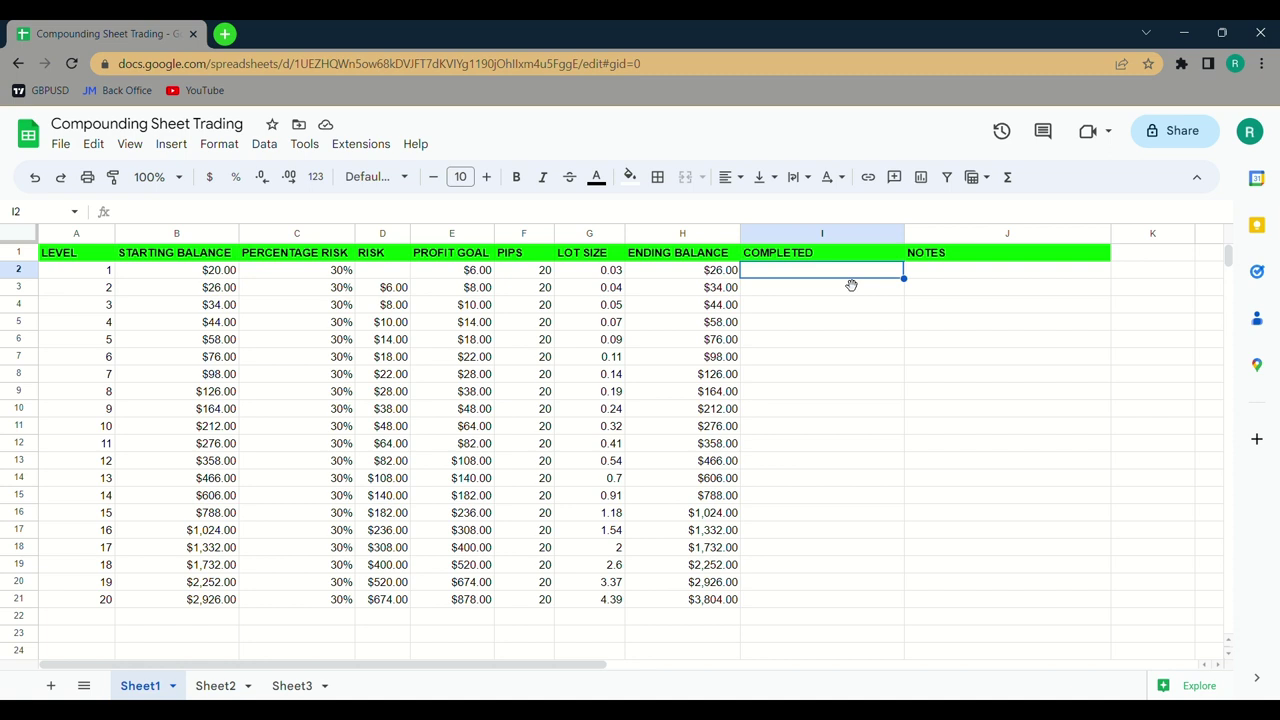
left_click(194, 271)
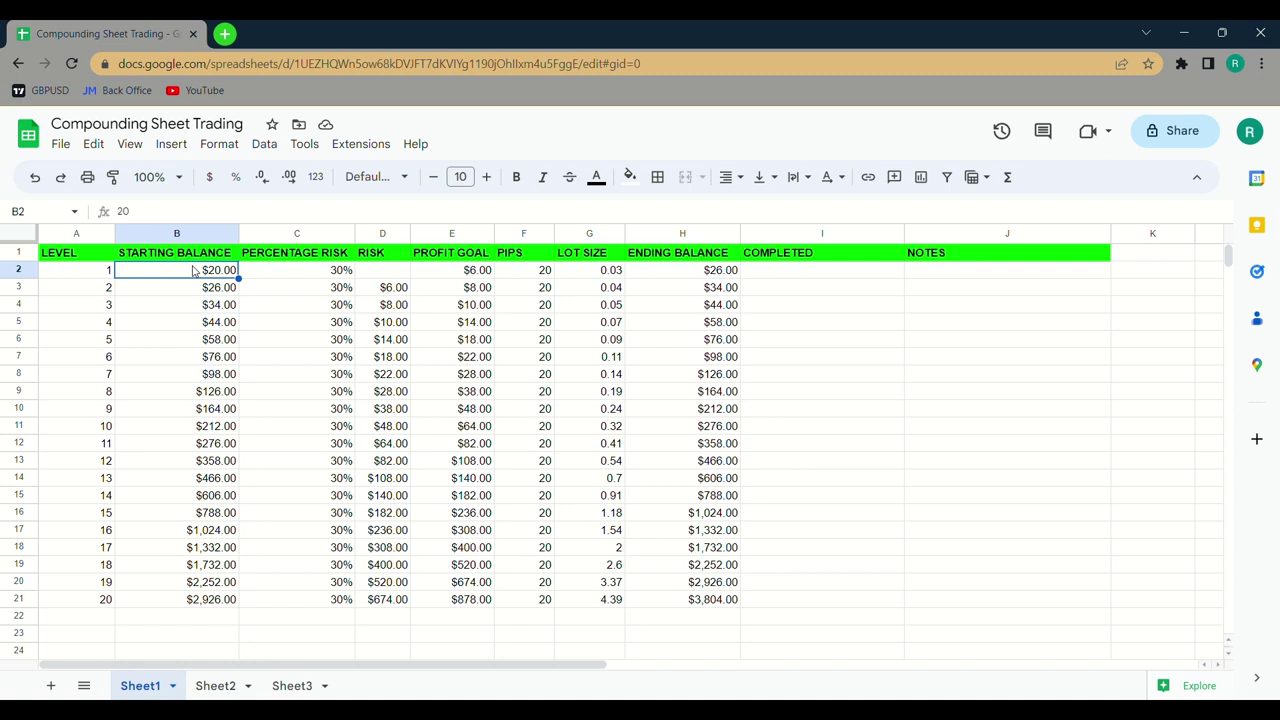
left_click(277, 279)
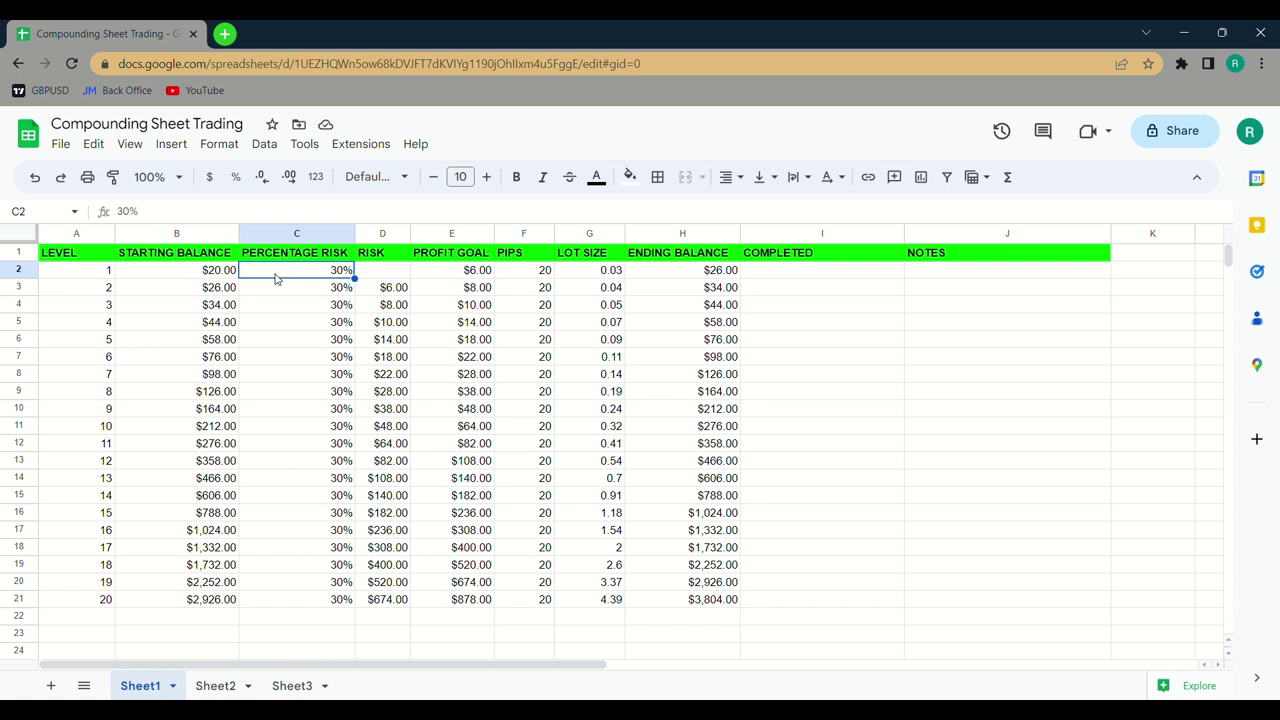
left_click(383, 272)
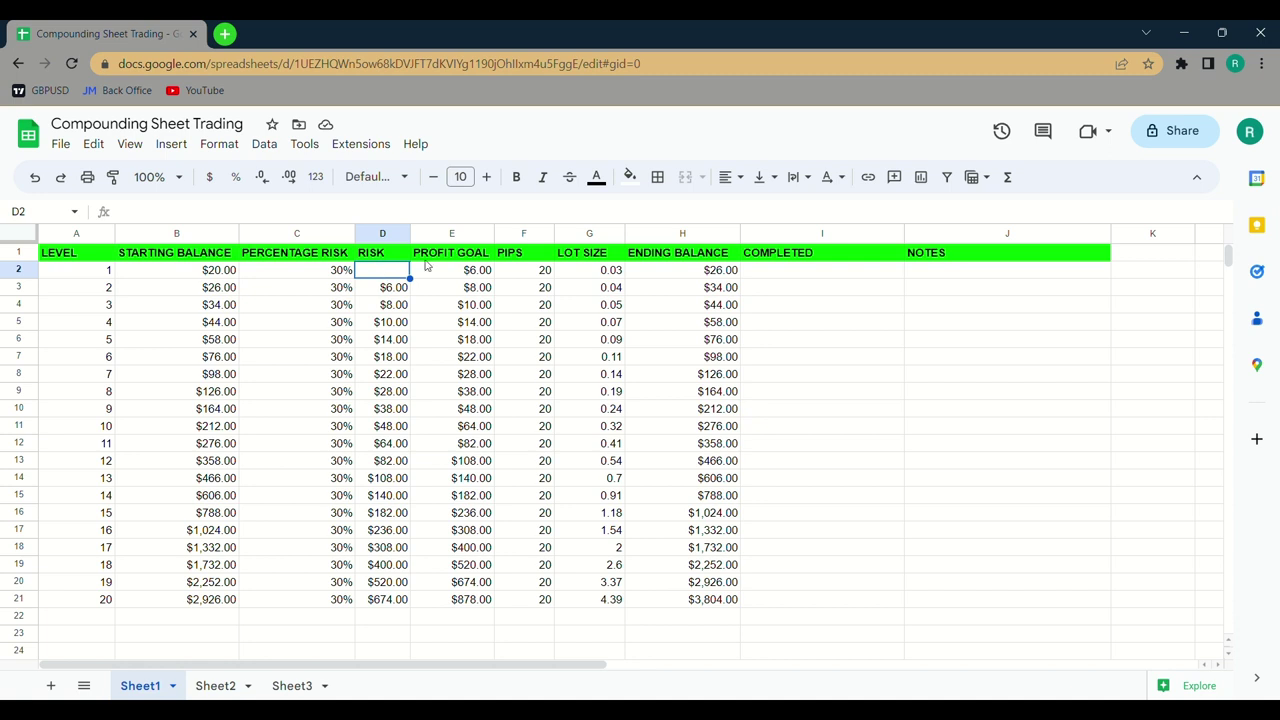
left_click(464, 272)
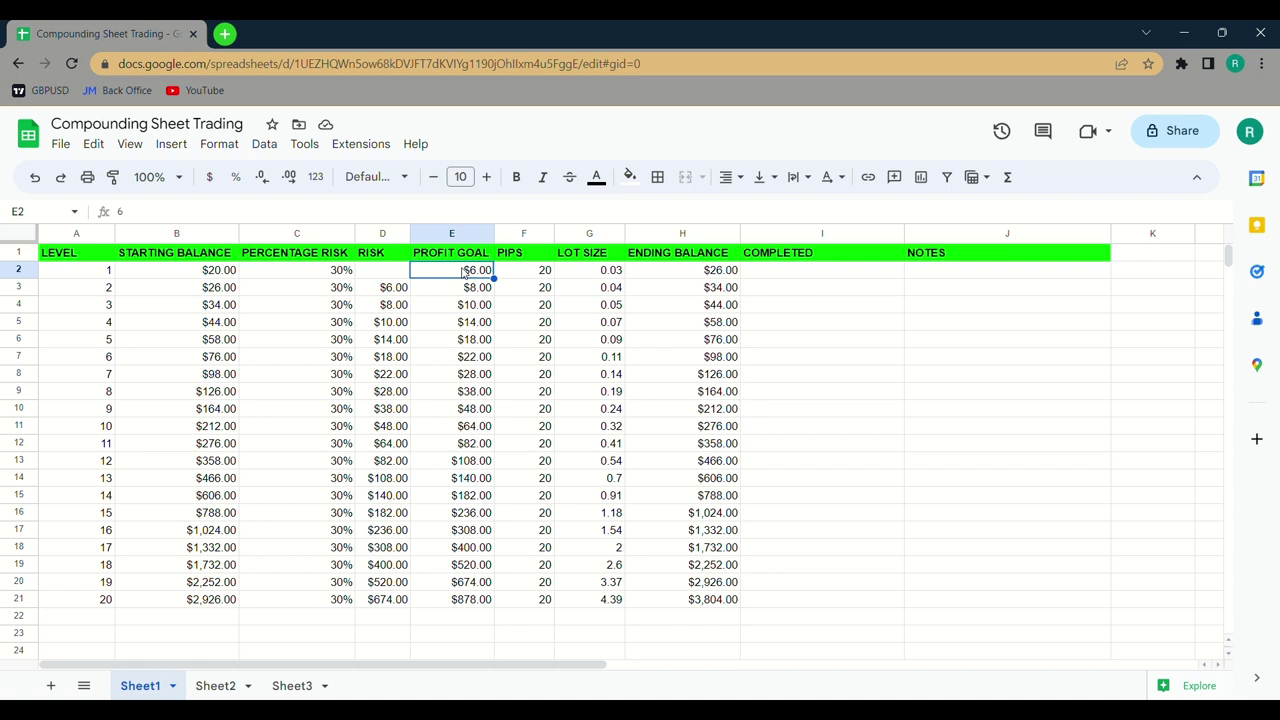
left_click(519, 270)
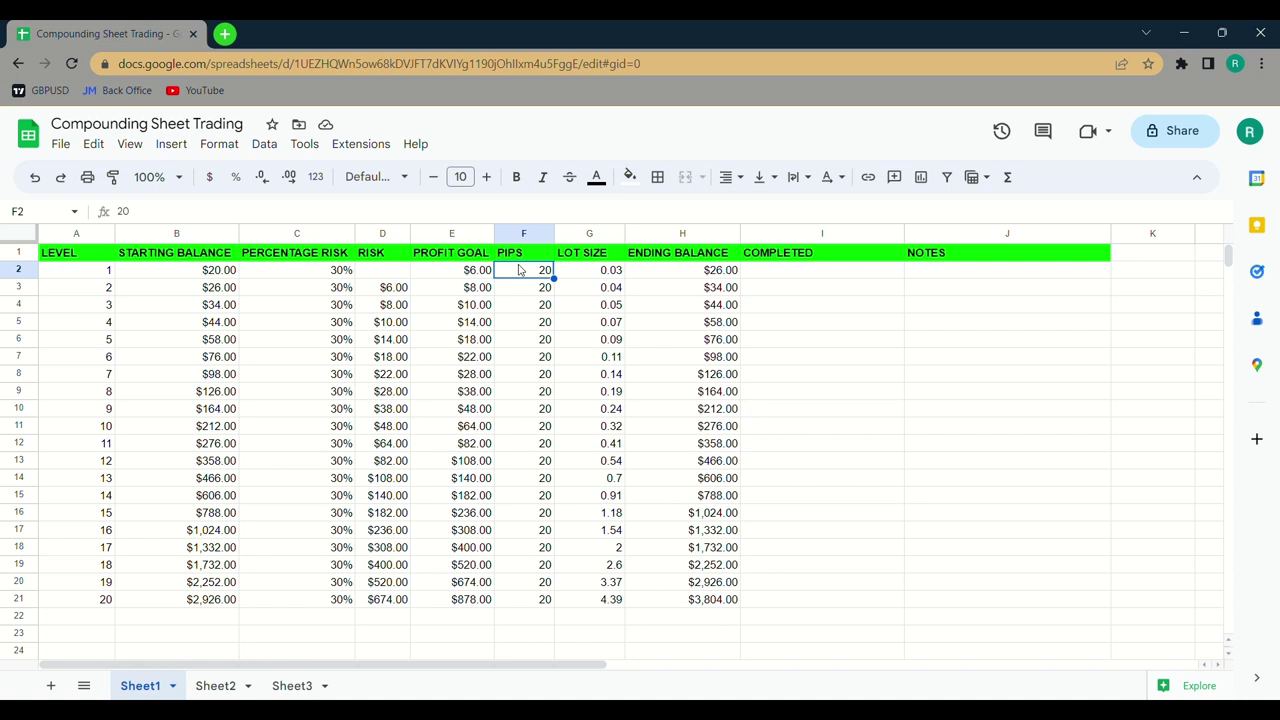
Step: Enter the note "DOWN, SELL/BUY/ SUPPORT..ETC" in the Notes cell of level 1
left_click(785, 278)
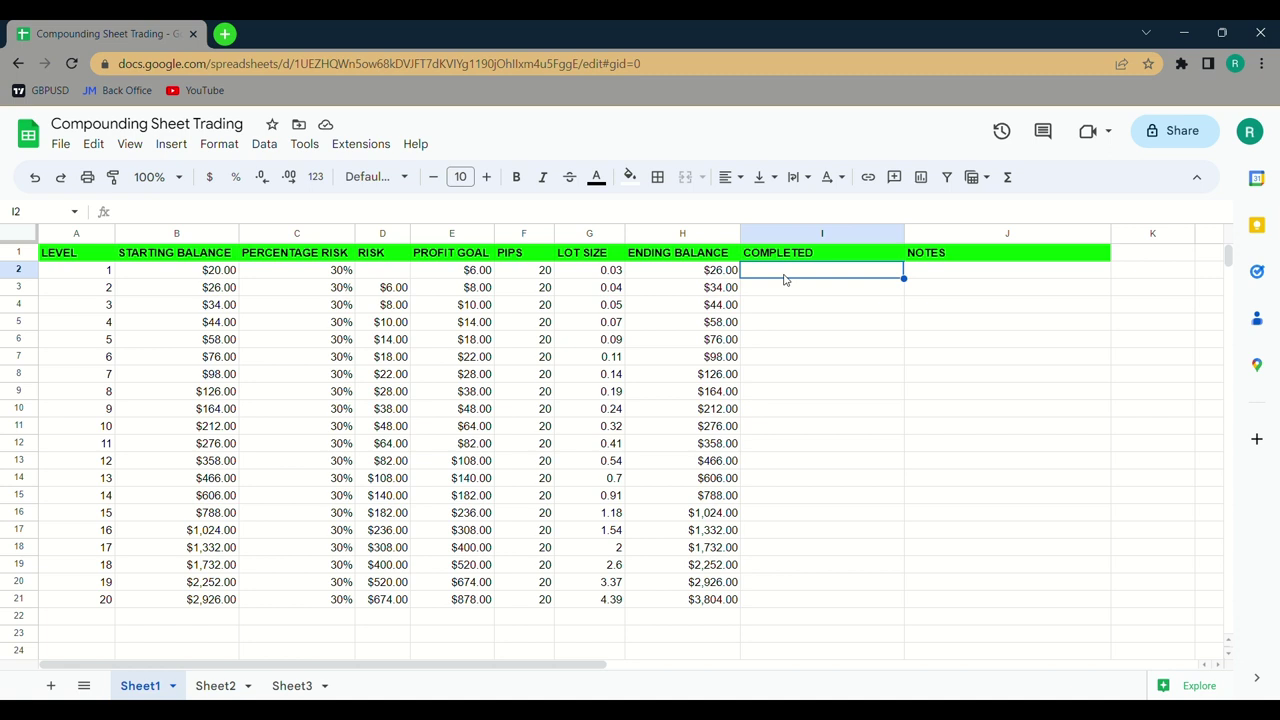
key("Tab")
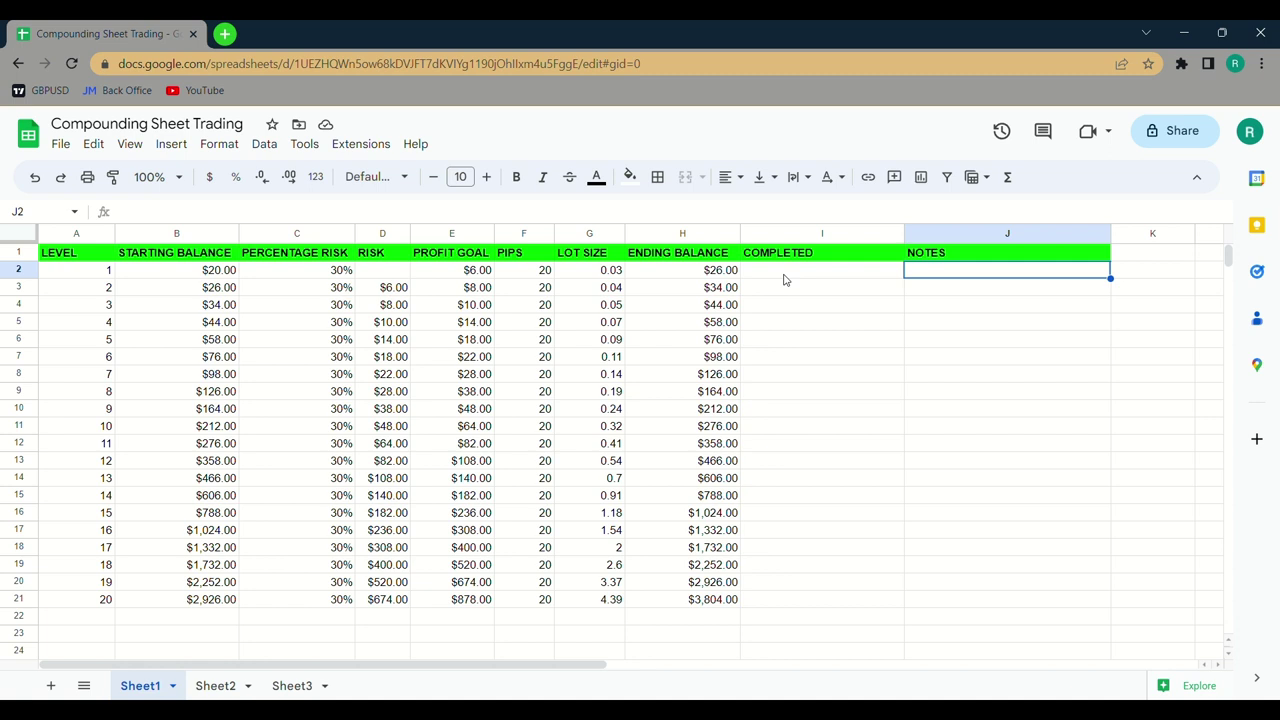
type("DO")
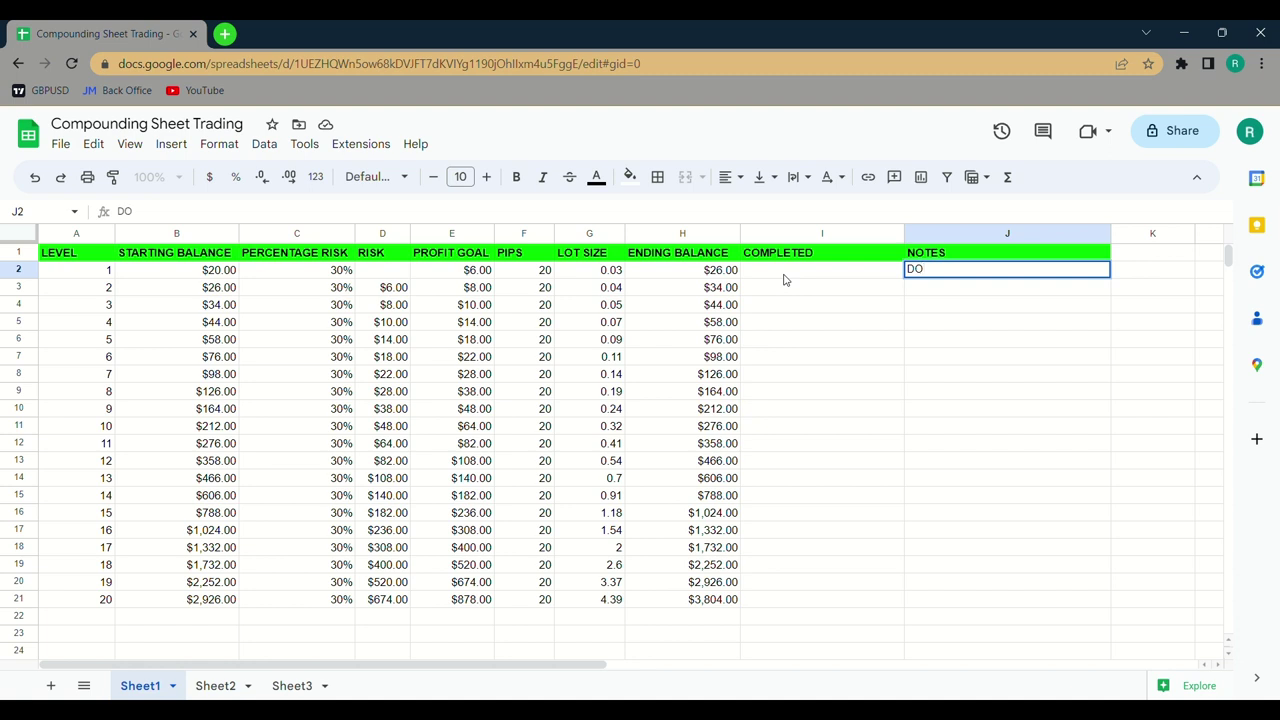
type("WN,")
type("SEL")
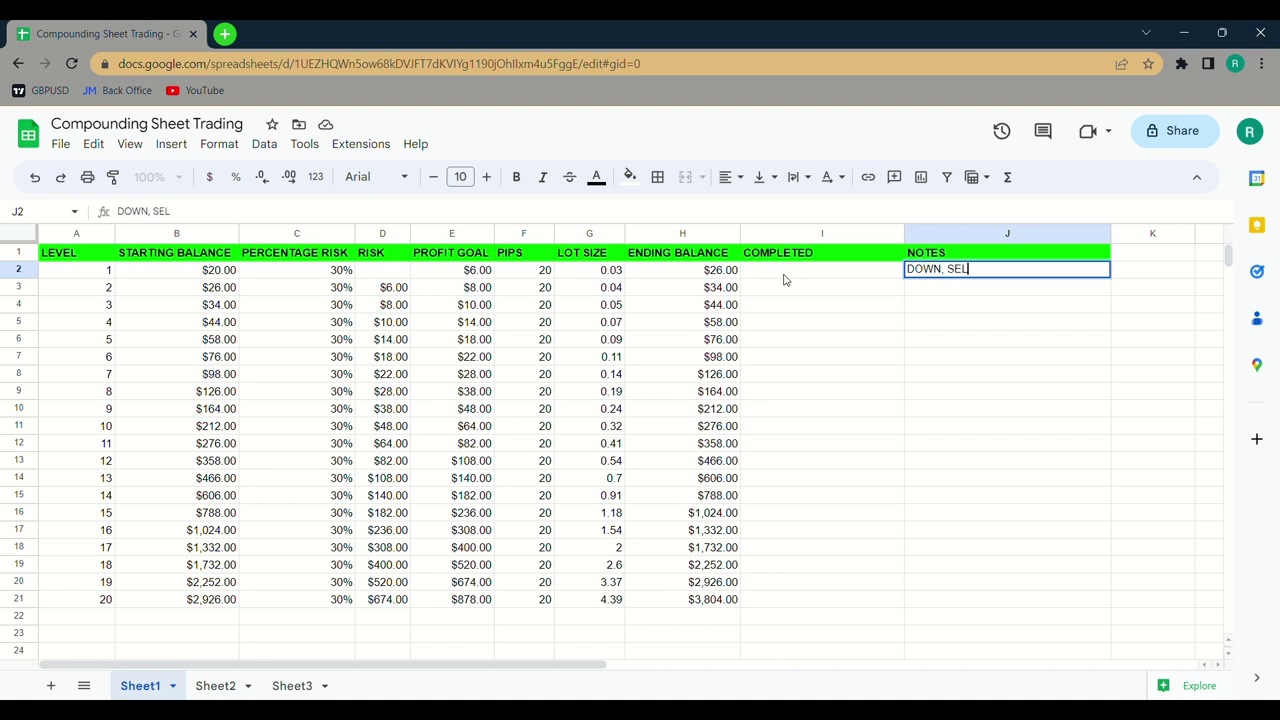
type("L/BUY/")
type("SUPPORT")
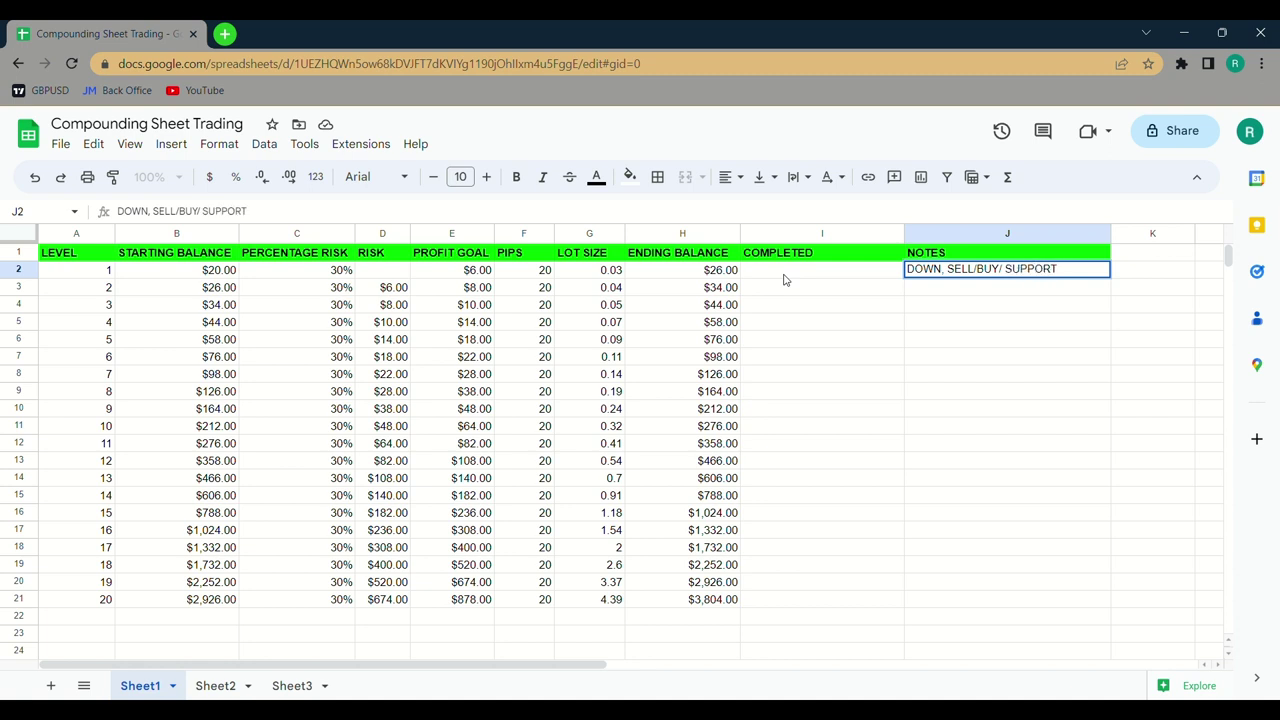
type(". ETC")
Step: Enter "MISTAKE" in cell K2, beside the level 1 note
scroll(784, 280, "right", 1)
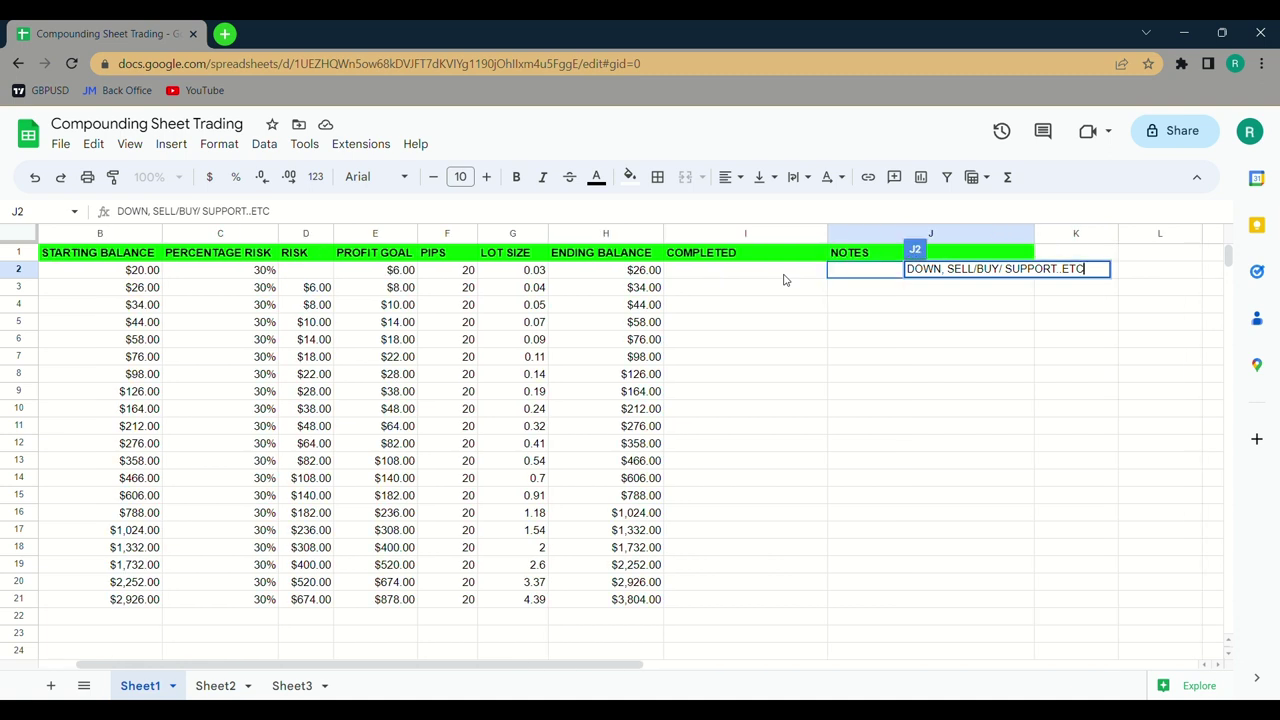
left_click(1135, 278)
left_click(1073, 277)
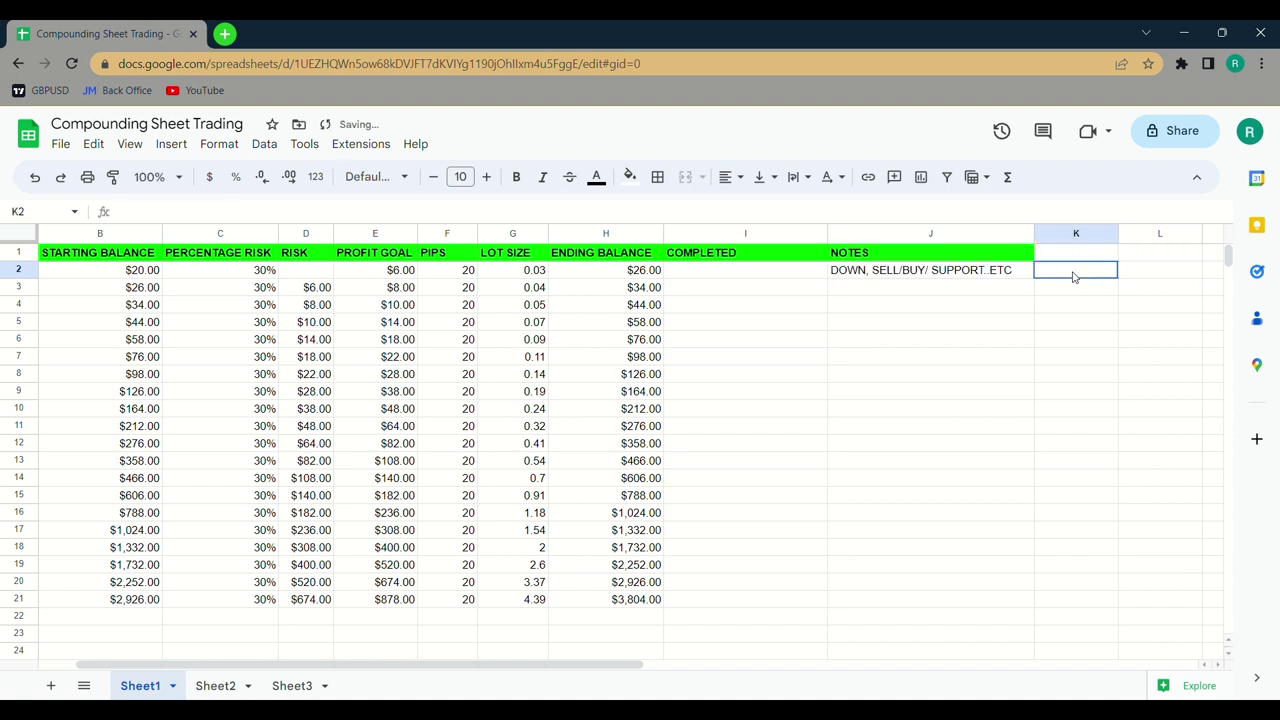
type("MISTA")
type("KE")
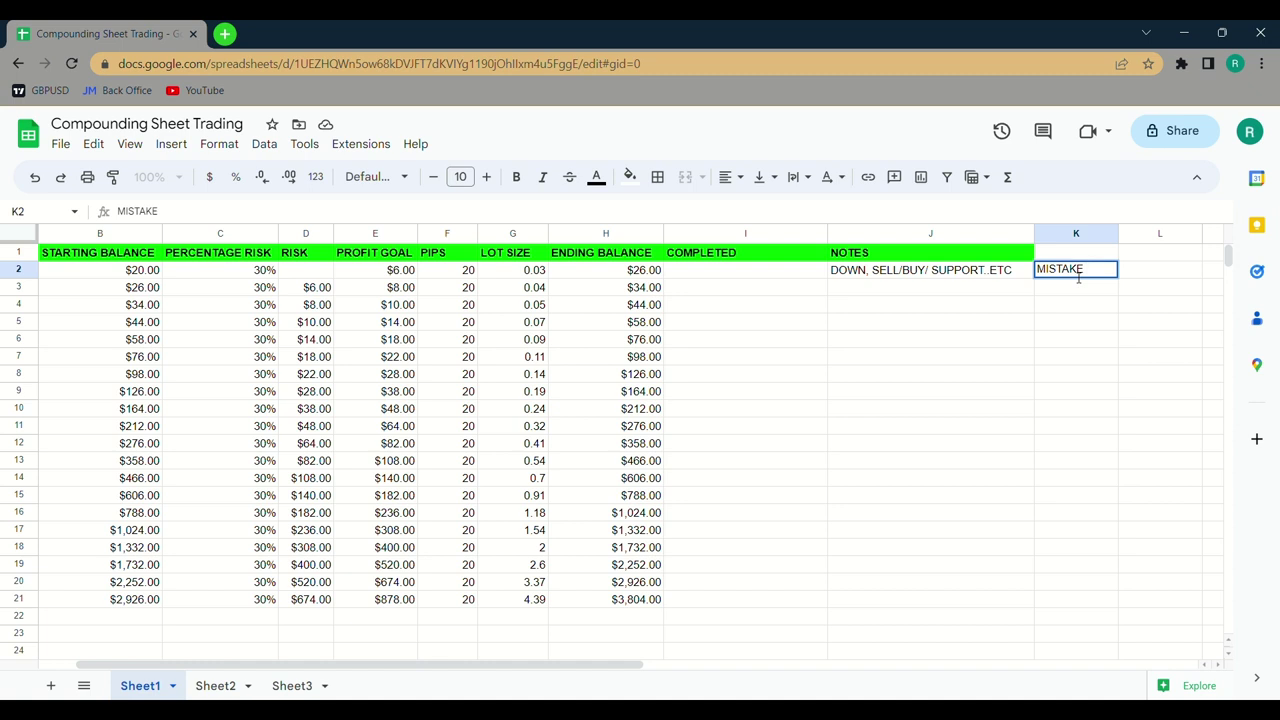
left_click(735, 276)
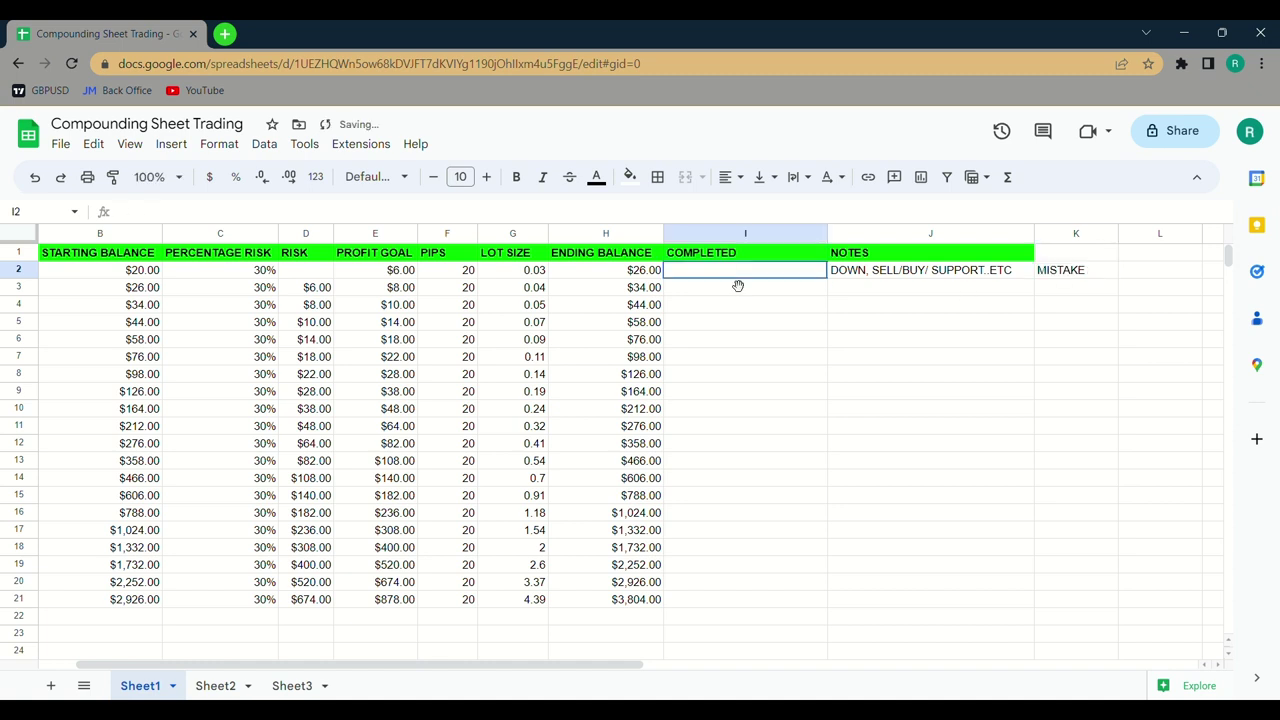
scroll(733, 285, "left", 1)
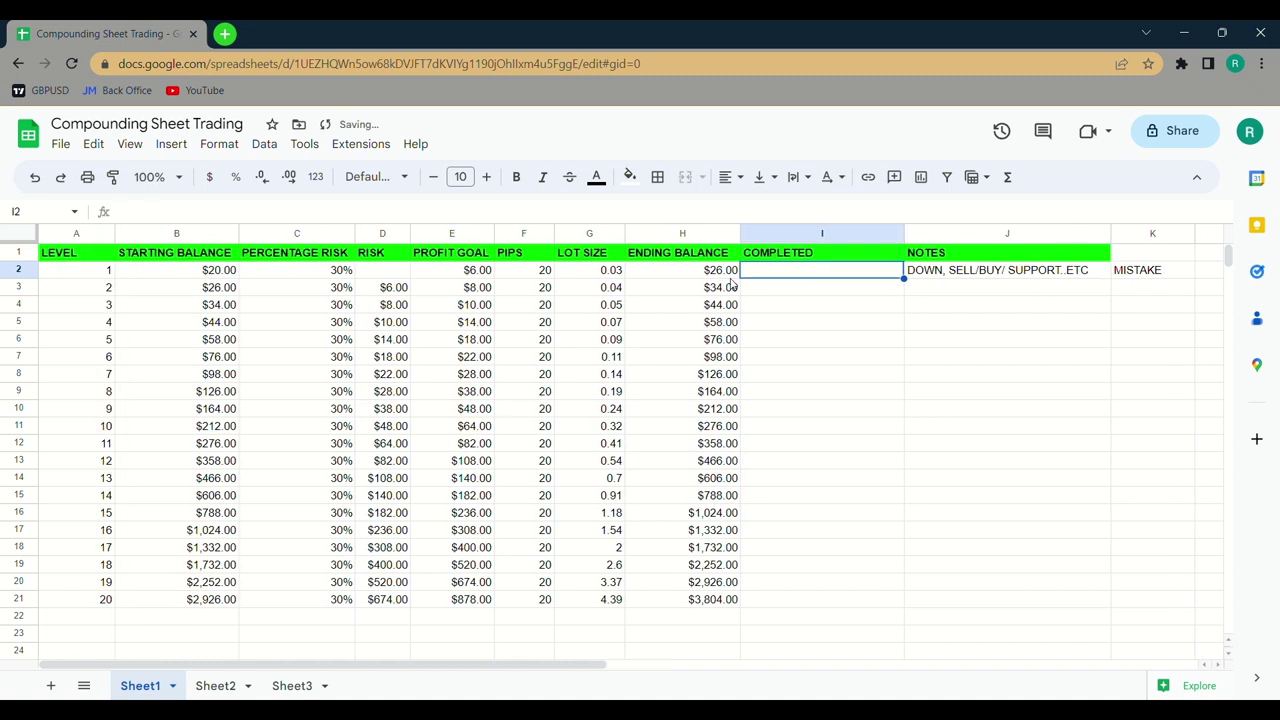
Step: Check the level 2 starting balance and the level 1 lot size
left_click(215, 289)
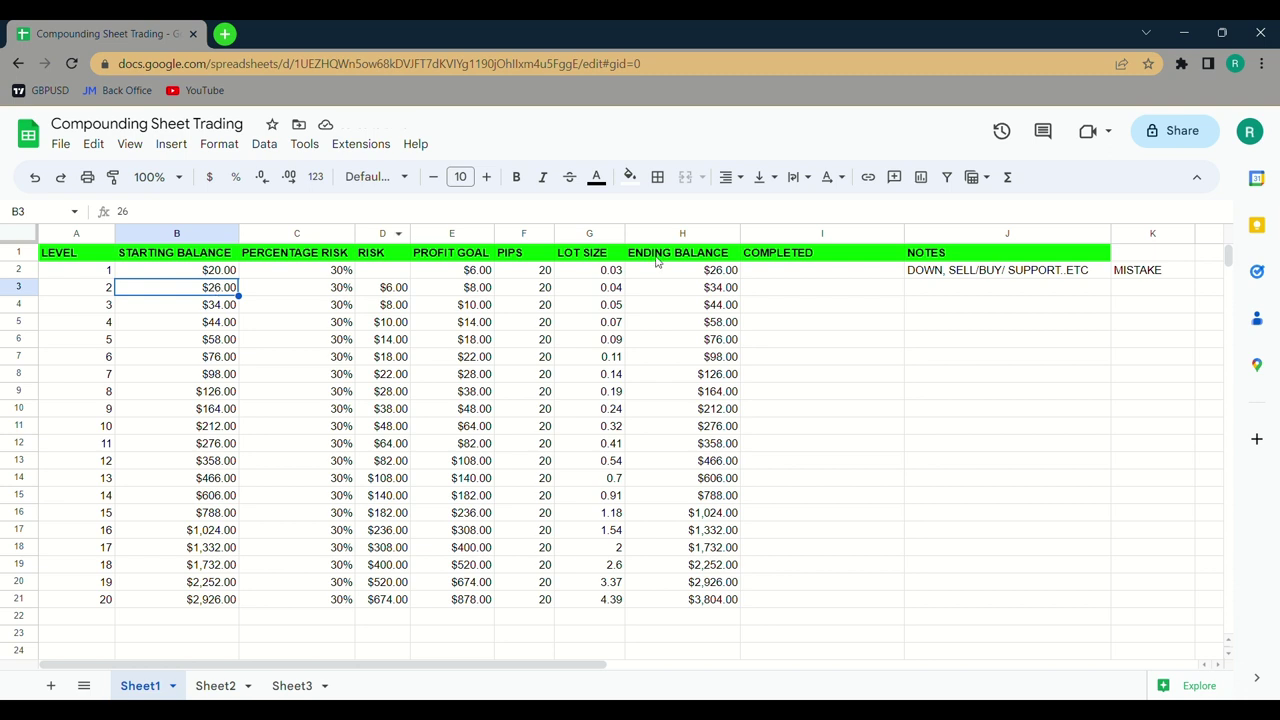
left_click(614, 273)
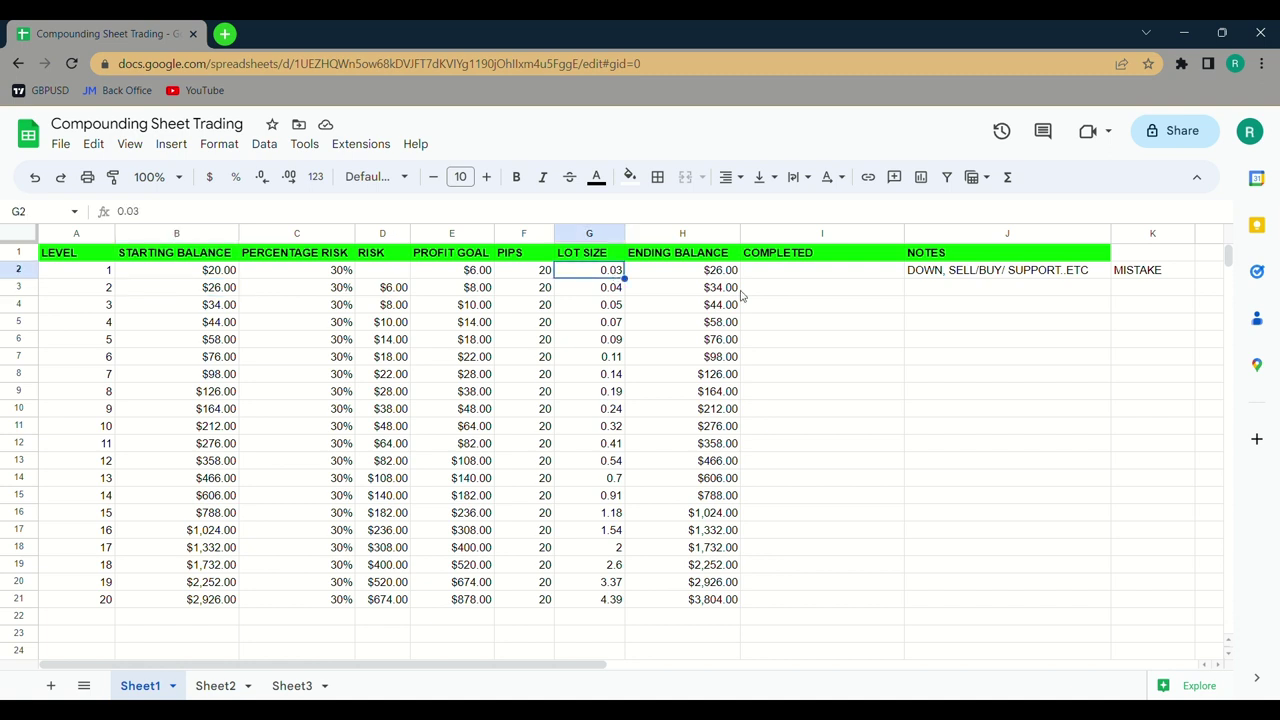
left_click(834, 291)
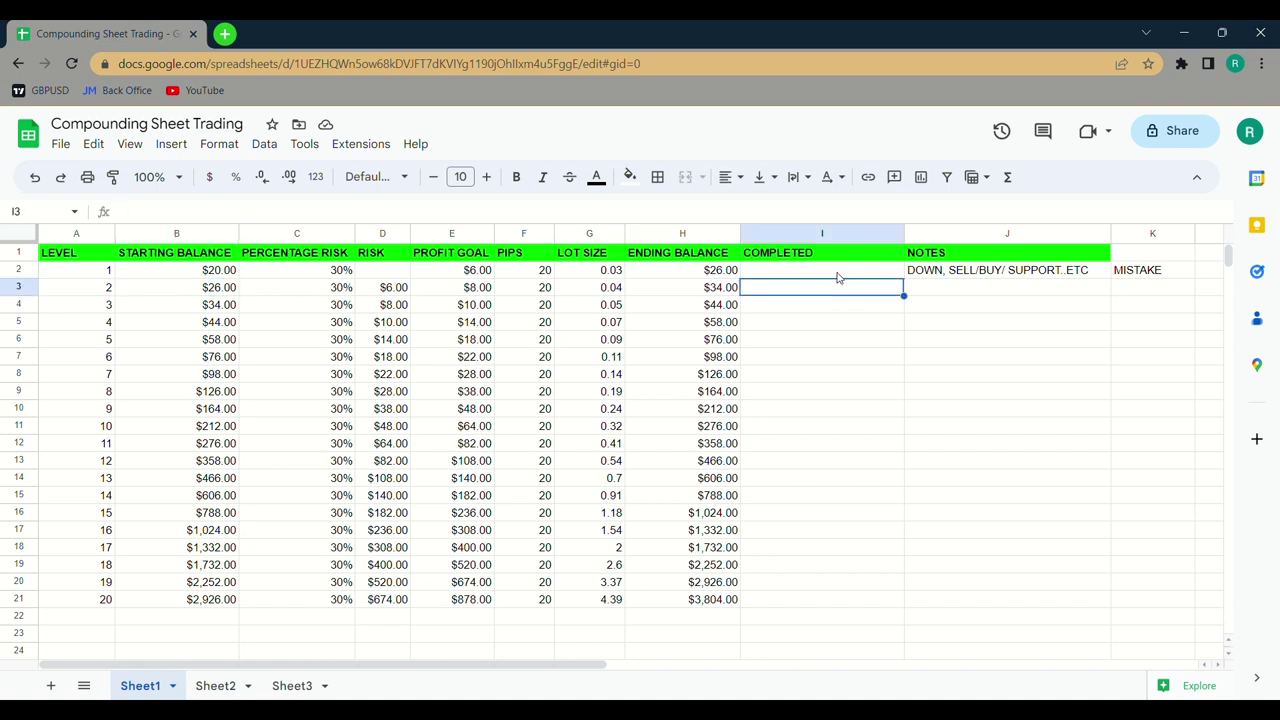
Step: Write the trial lot calculation "0.02+3 = 0.06" in the level 1 Completed cell and erase it
left_click(835, 275)
type("0.02")
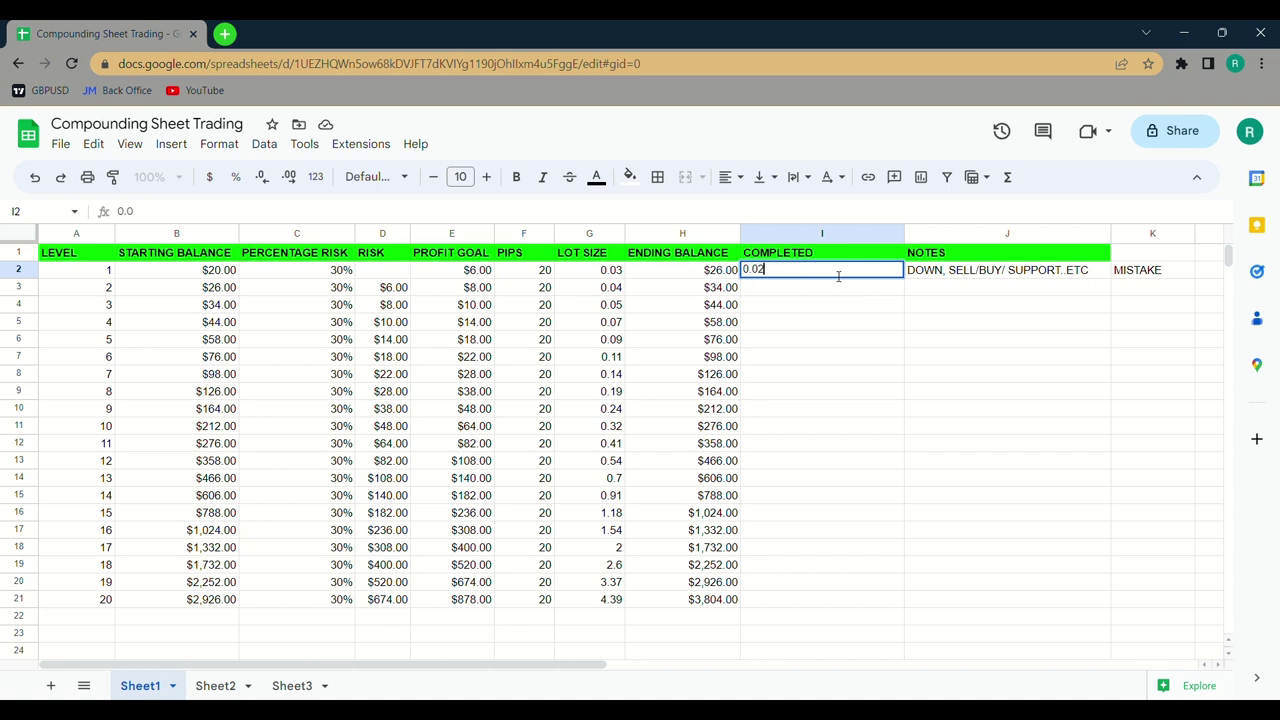
type("+3 = 0.06")
key("BackSpace")
key("BackSpace")
key("BackSpace")
key("BackSpace")
key("BackSpace")
key("BackSpace")
key("BackSpace")
key("BackSpace")
key("BackSpace")
key("BackSpace")
key("BackSpace")
key("BackSpace")
key("BackSpace")
Step: Write "0.02 = 2" in the level 1 Completed cell, change the result to 1, and erase the entry
type("0.02 = 2")
key("BackSpace")
type("1")
key("BackSpace")
key("BackSpace")
key("BackSpace")
key("BackSpace")
key("BackSpace")
key("BackSpace")
key("BackSpace")
key("BackSpace")
Step: Review the starting balance and lot size of level 2, and highlight the starting balances of levels 1 to 8
left_click(196, 295)
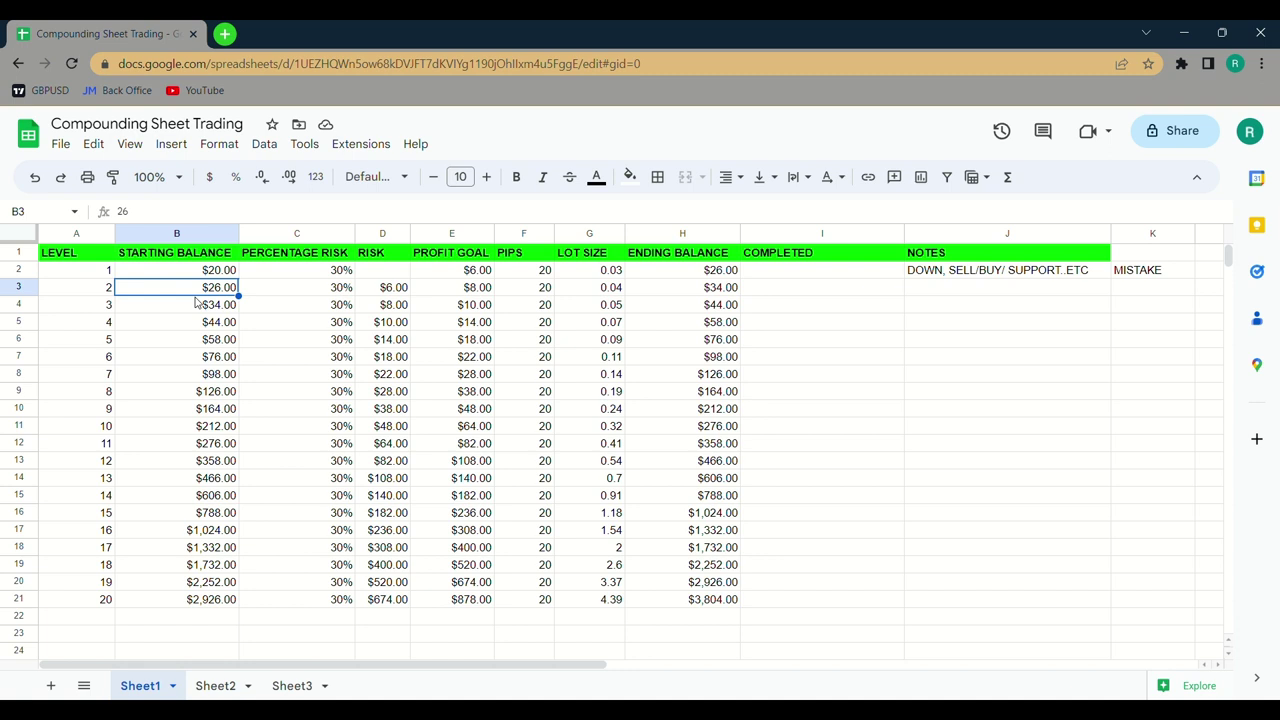
left_click(603, 289)
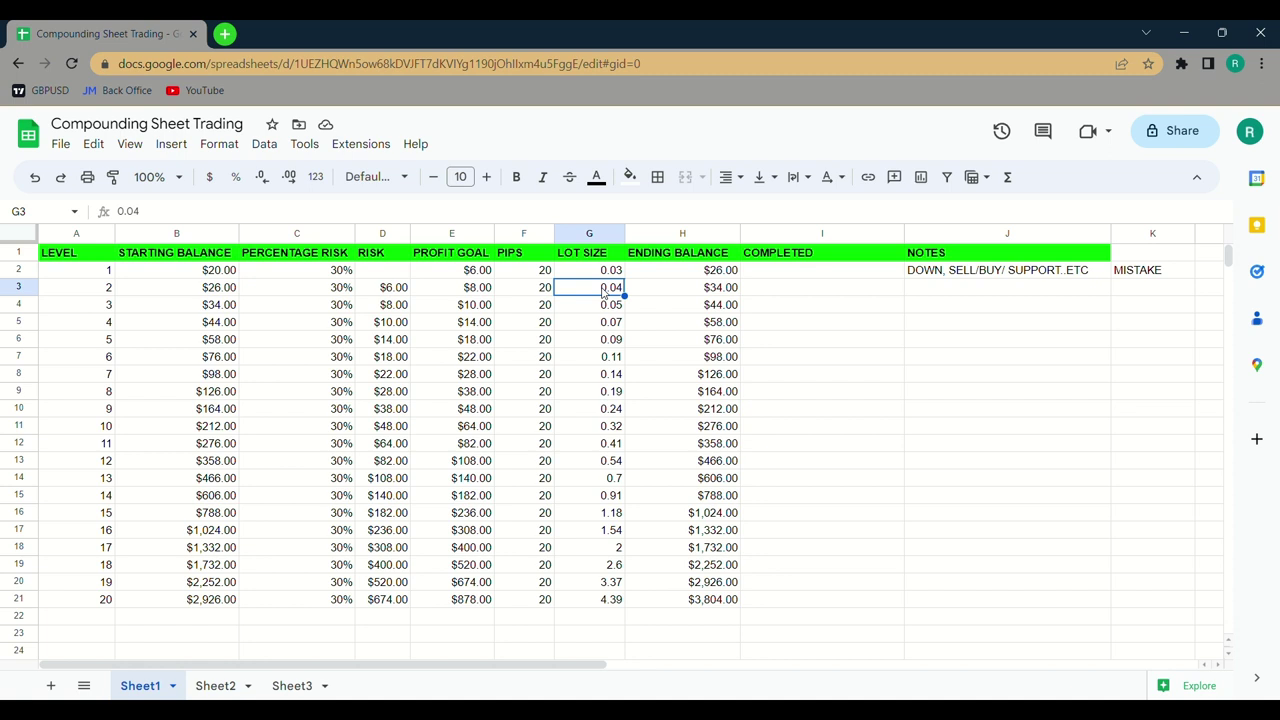
left_click(199, 274)
key("shift+Down")
key("shift+Down")
key("shift+Down")
key("shift+Down")
key("shift+Down")
key("shift+Down")
key("shift+Down")
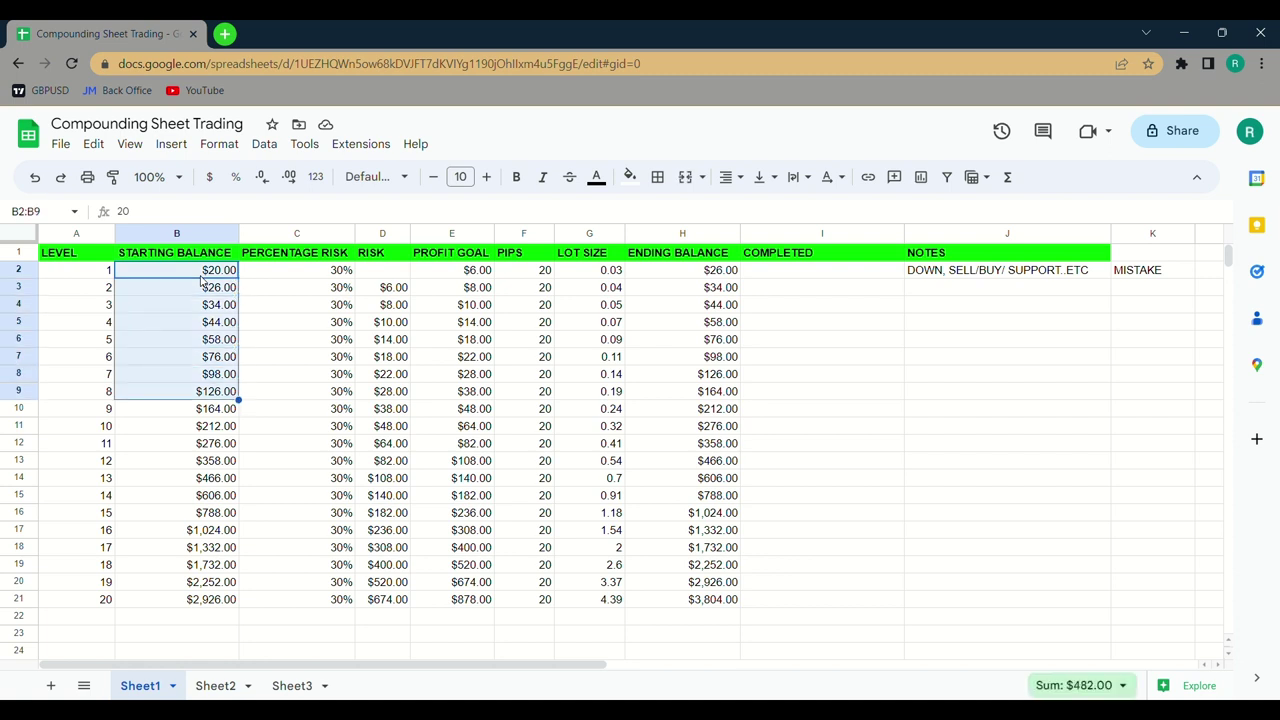
left_click(336, 345)
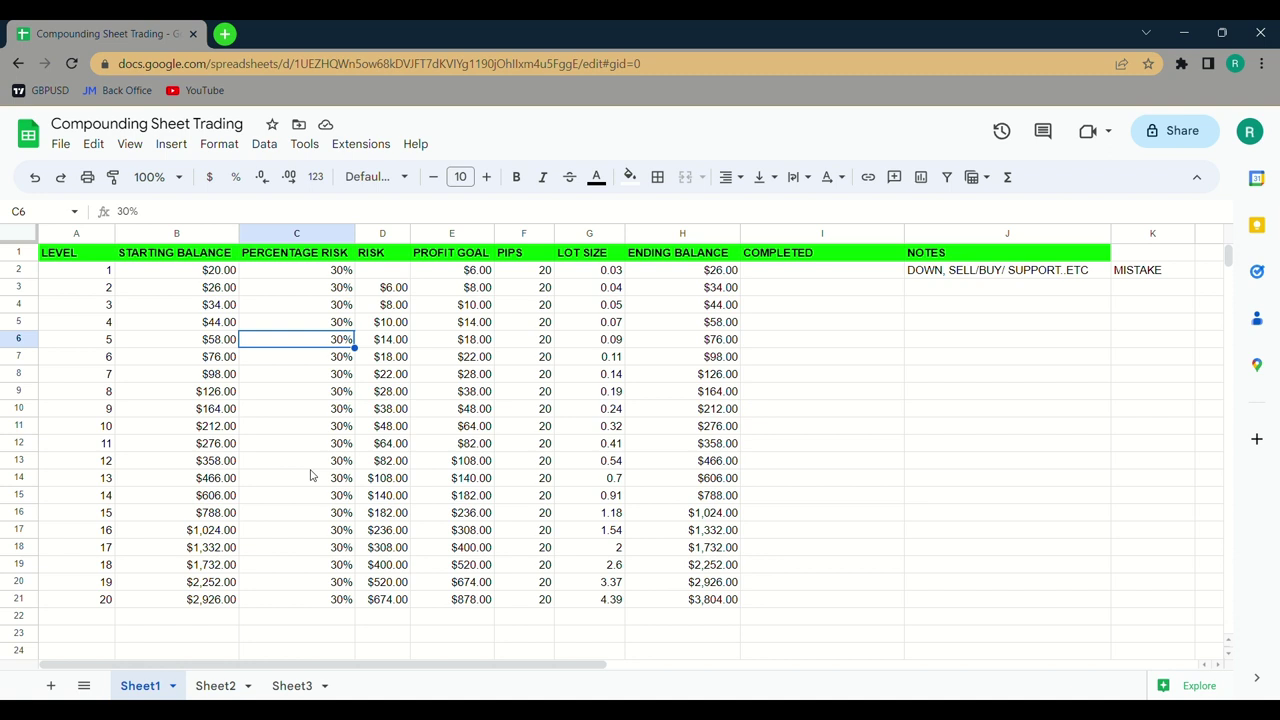
Step: Highlight the Risk cells of levels 1 to 9 for review and check the level 2 profit goal
left_click(397, 271)
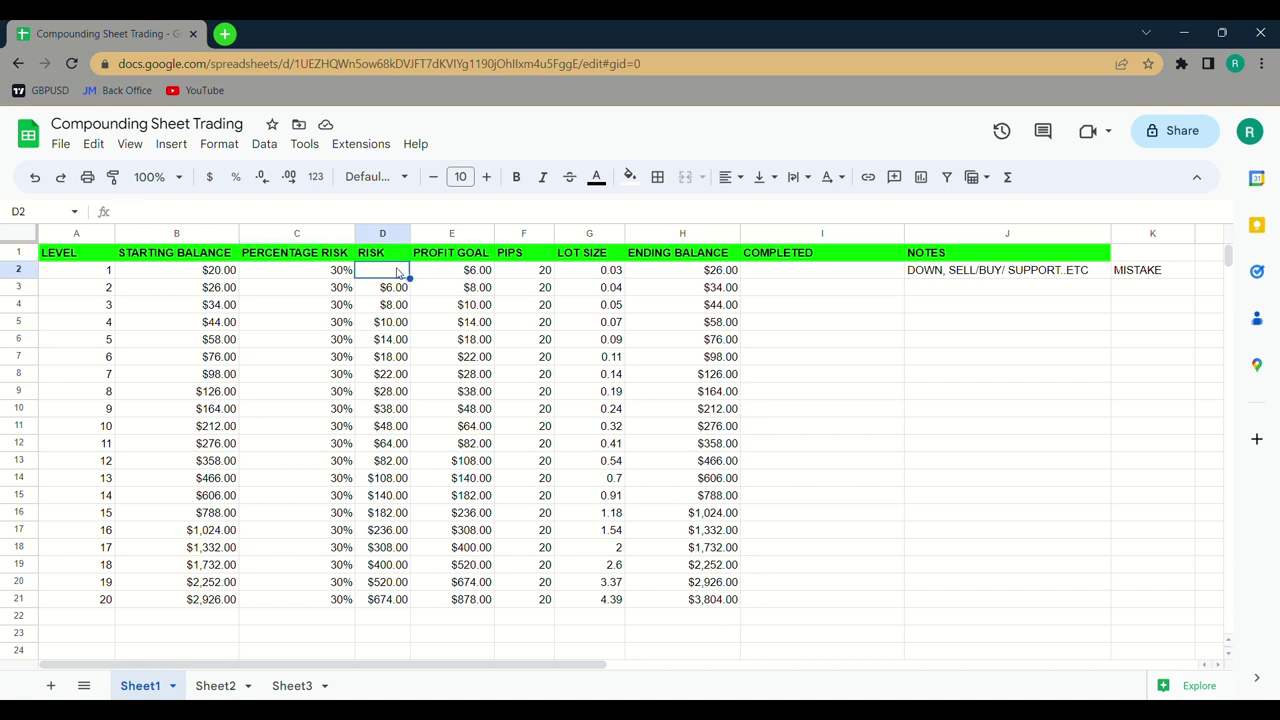
key("shift+Down")
key("shift+Down")
key("shift+Down")
key("shift+Down")
key("shift+Down")
key("shift+Down")
key("shift+Down")
key("shift+Down")
key("shift+Down")
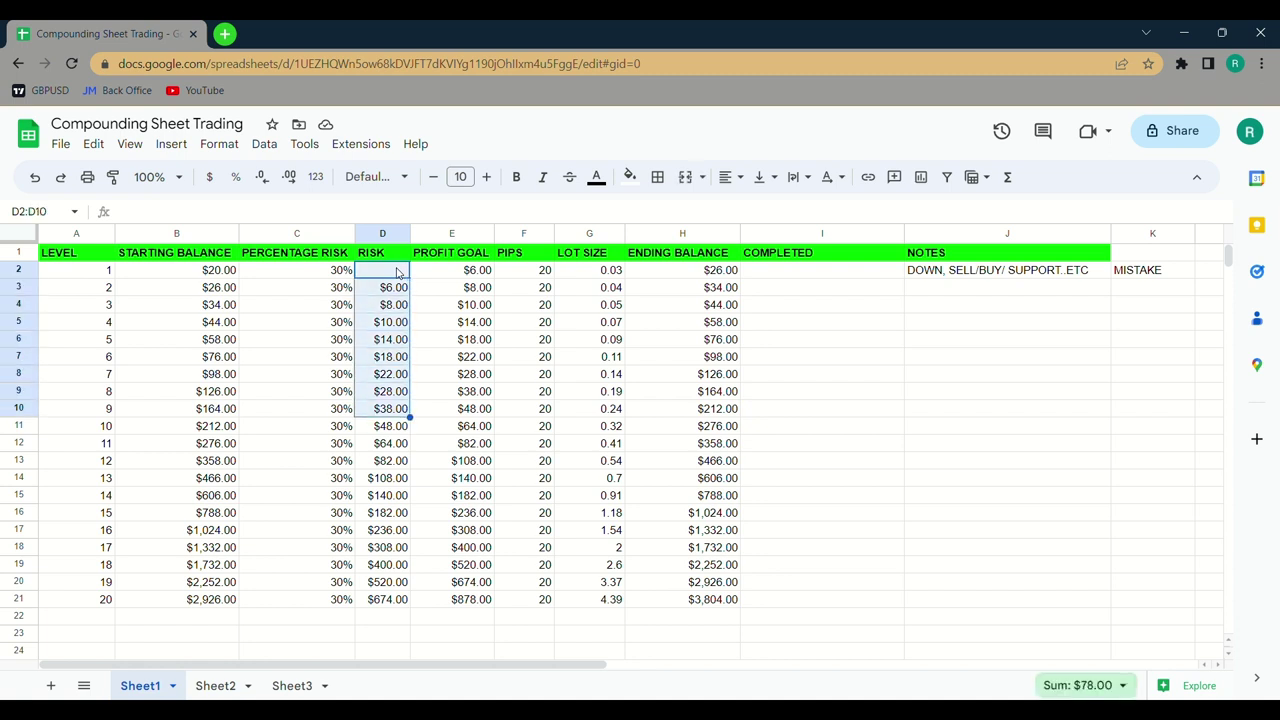
left_click(462, 294)
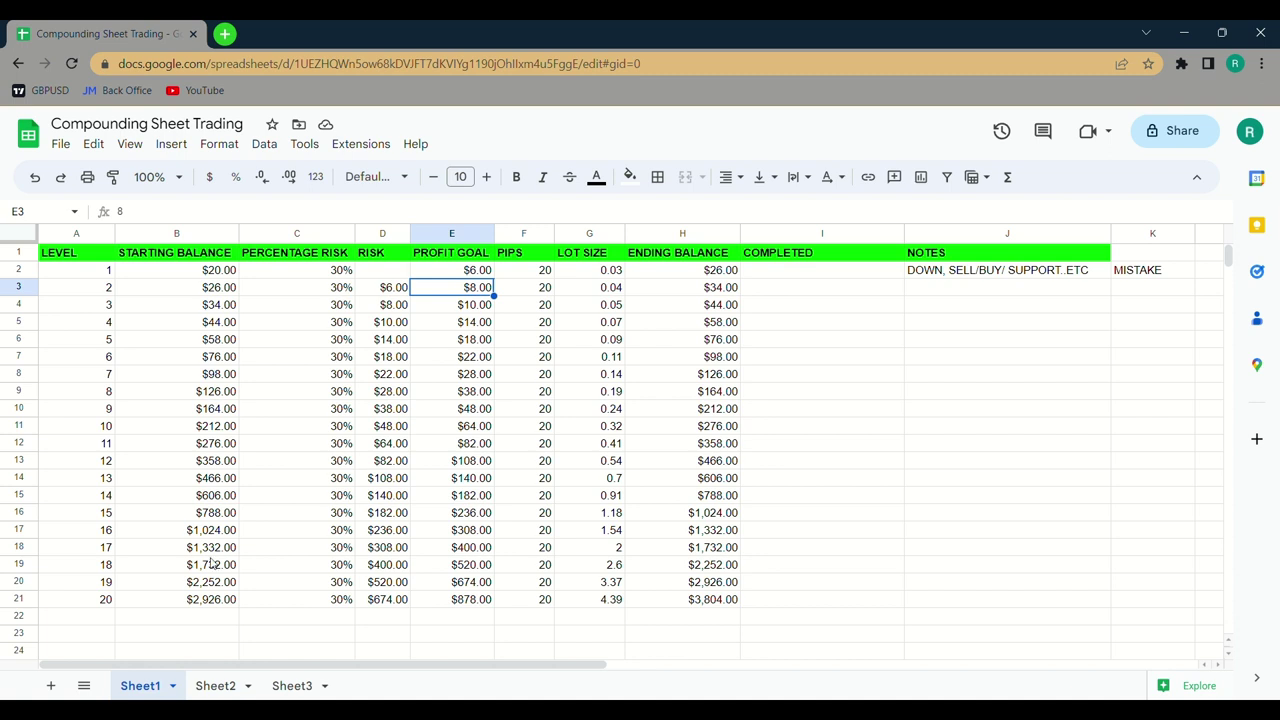
Step: Open Sheet2 and examine the percentage risk, risk, percentage profit and profit goal in row 2
left_click(214, 688)
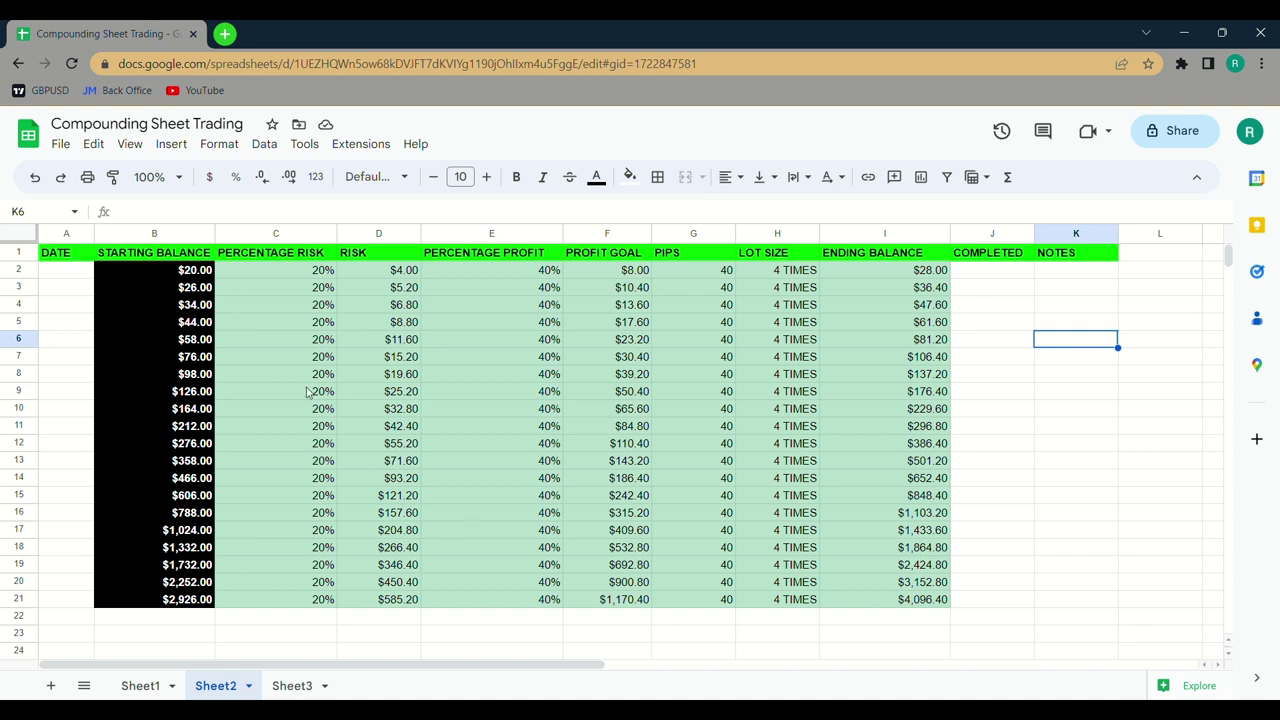
left_click(296, 276)
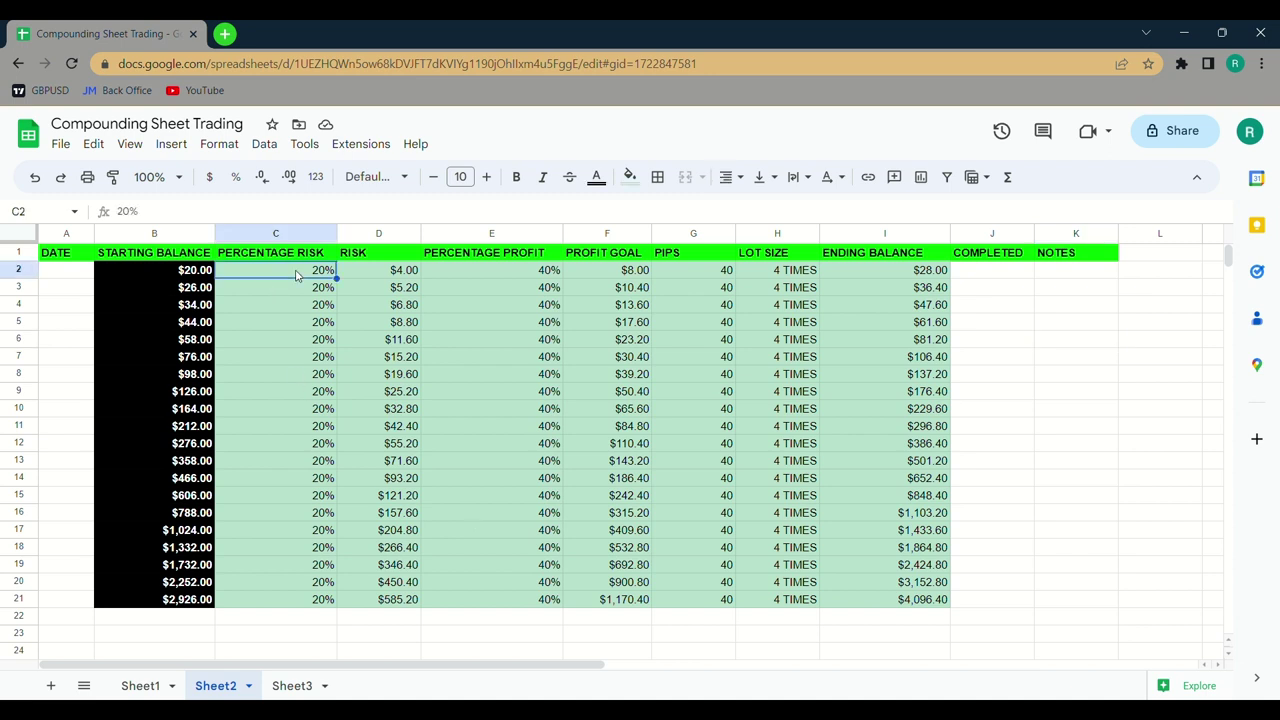
left_click(383, 273)
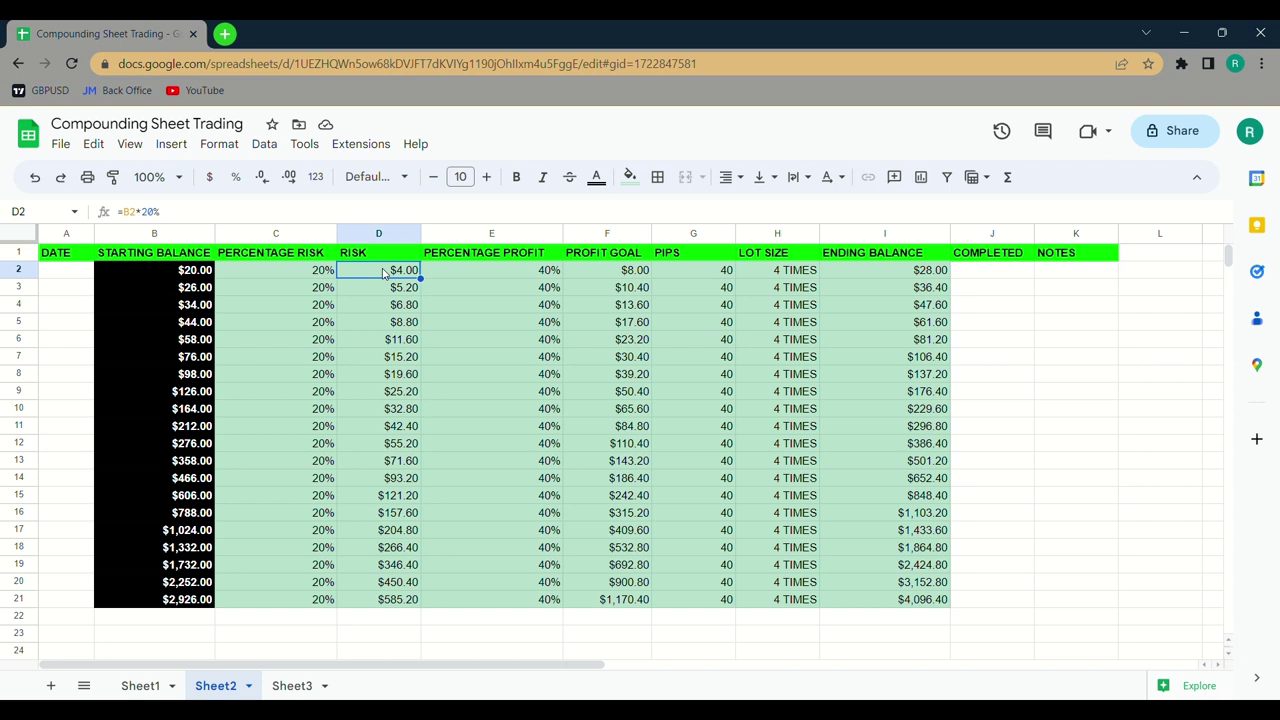
key("Right")
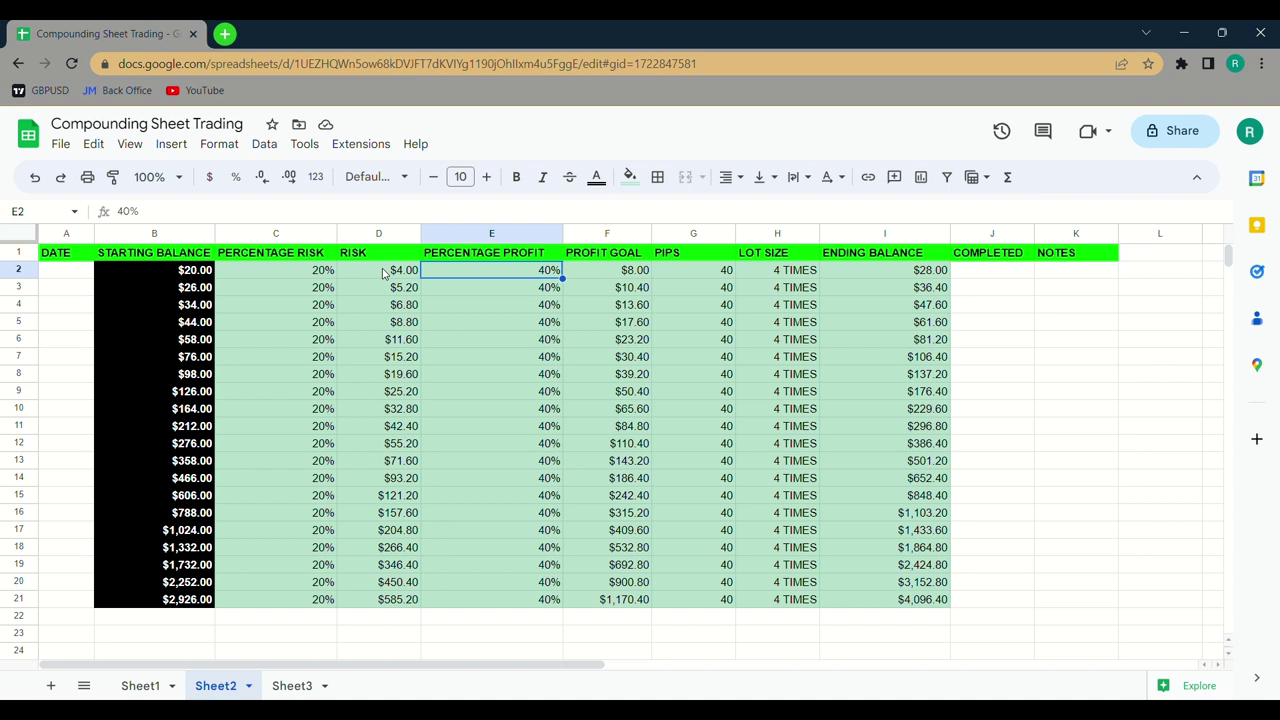
left_click(594, 271)
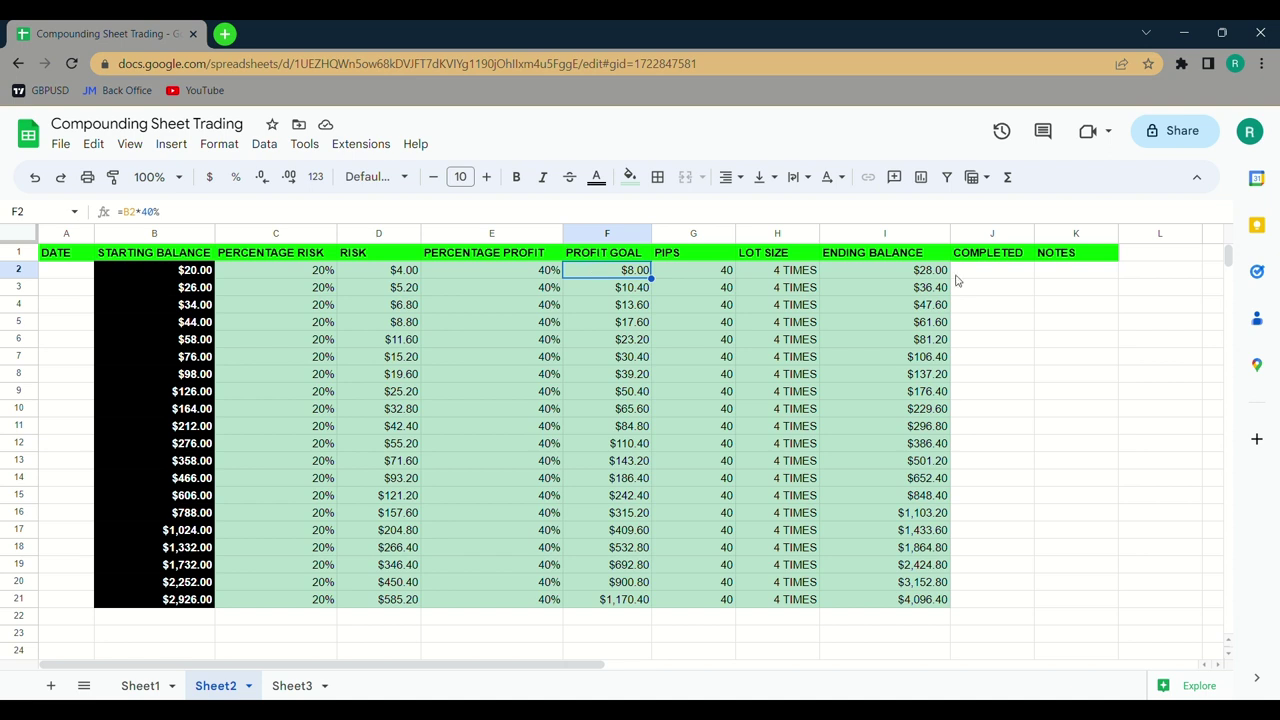
Step: Enter a lot size of 0.01 in each of the Completed cells J7 to J10
left_click(1022, 364)
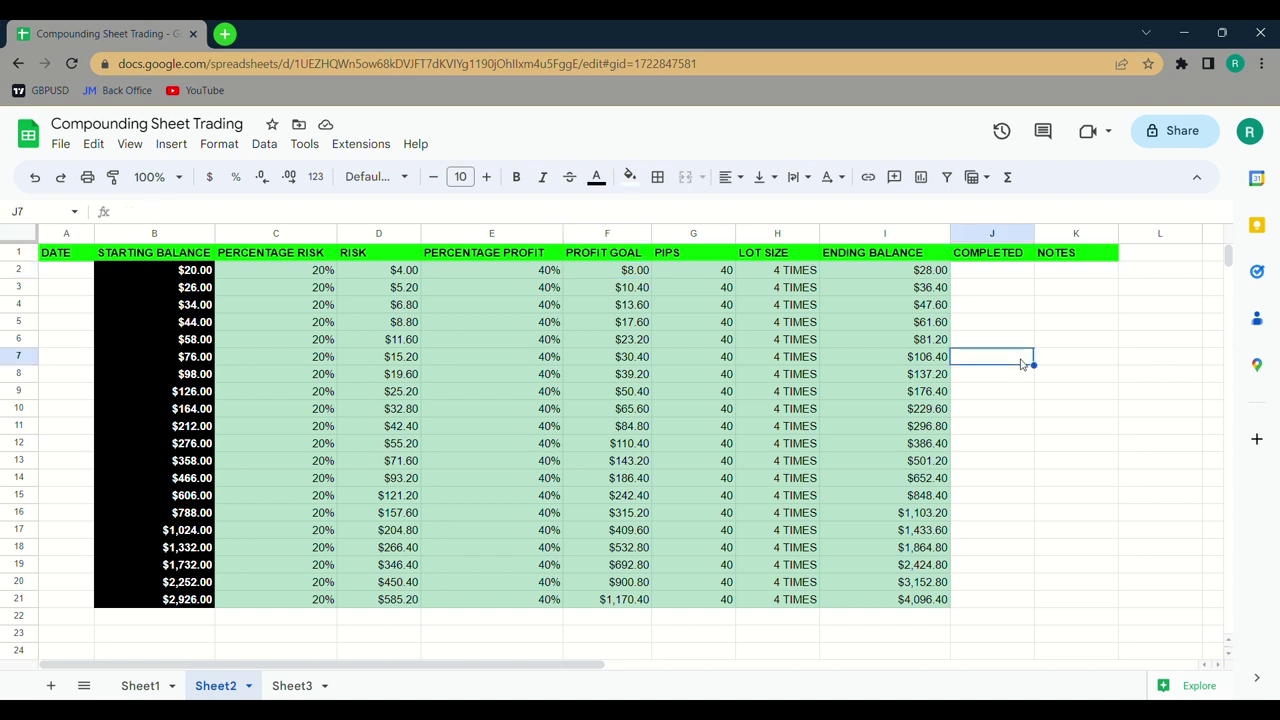
type("0.01")
key("Tab")
key("Down")
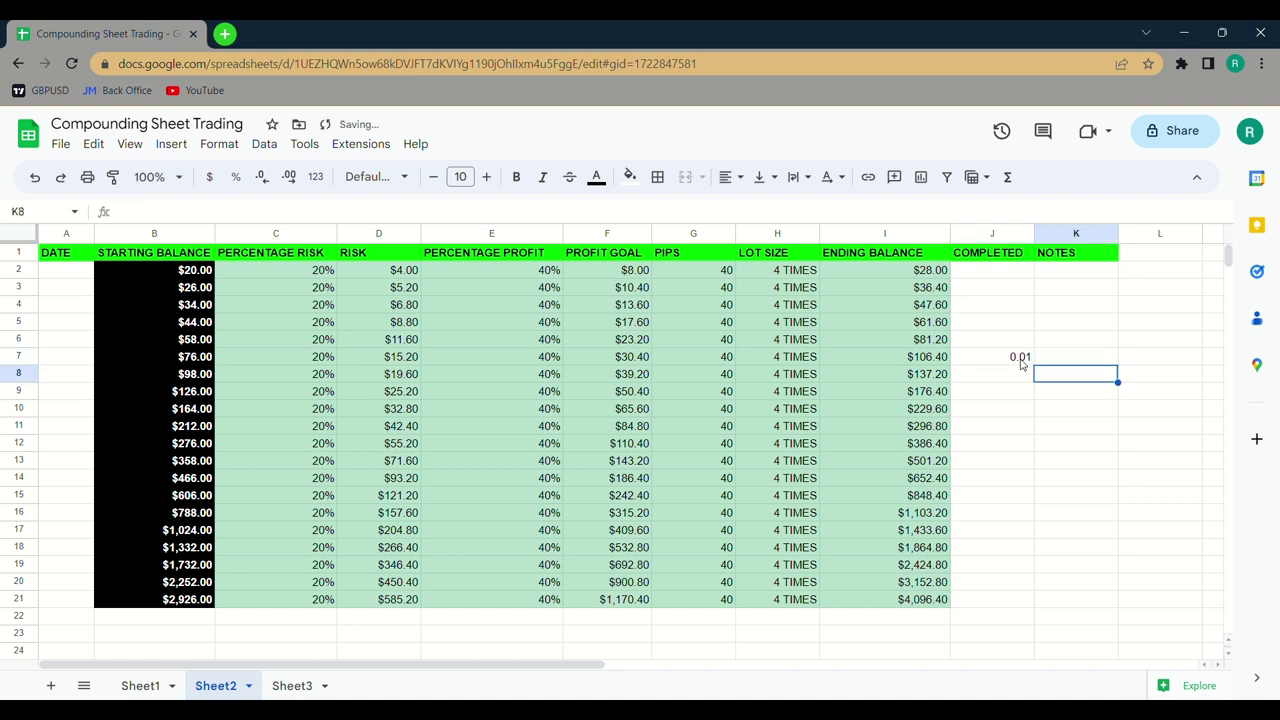
key("Left")
type("0.01")
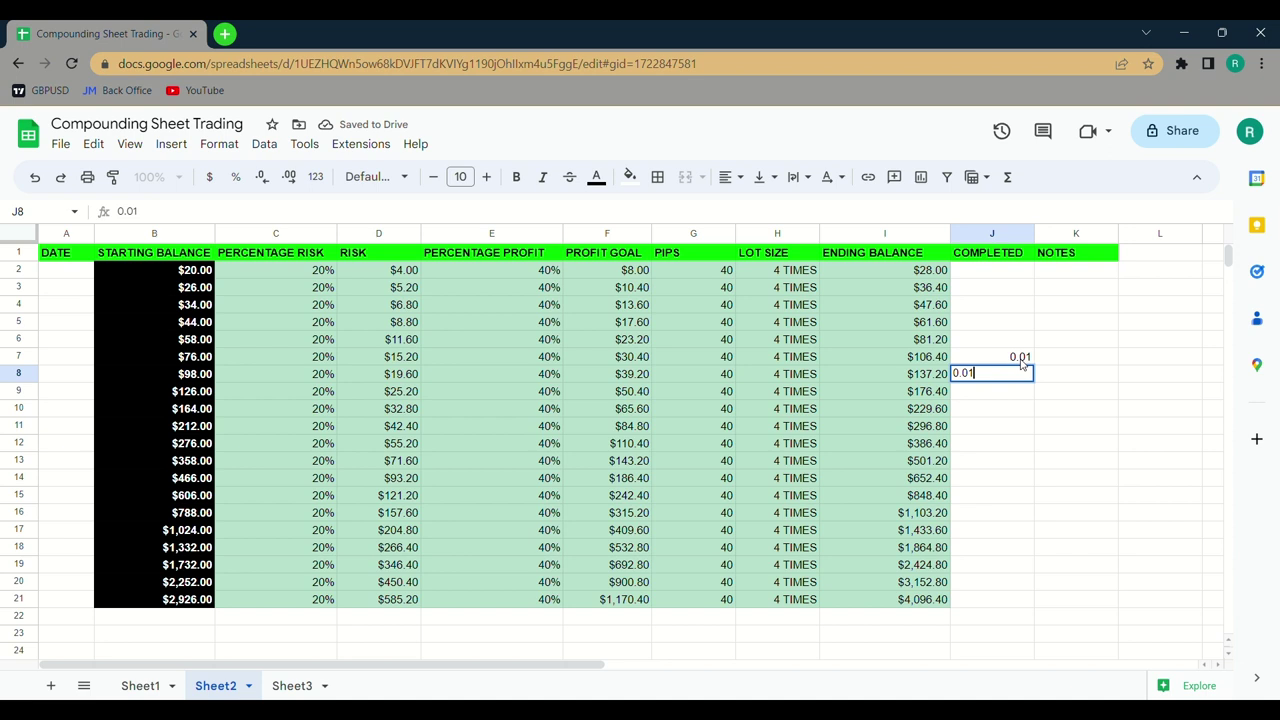
key("Return")
type("0.01")
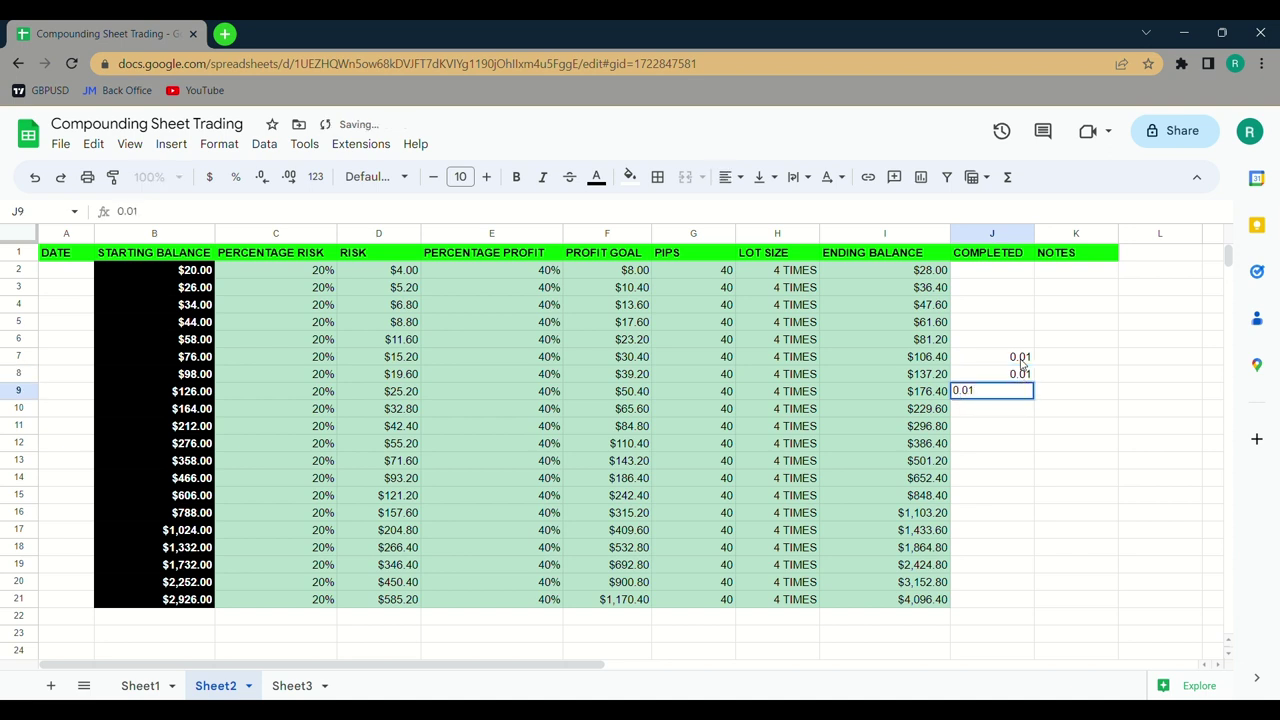
key("Return")
type("0.01")
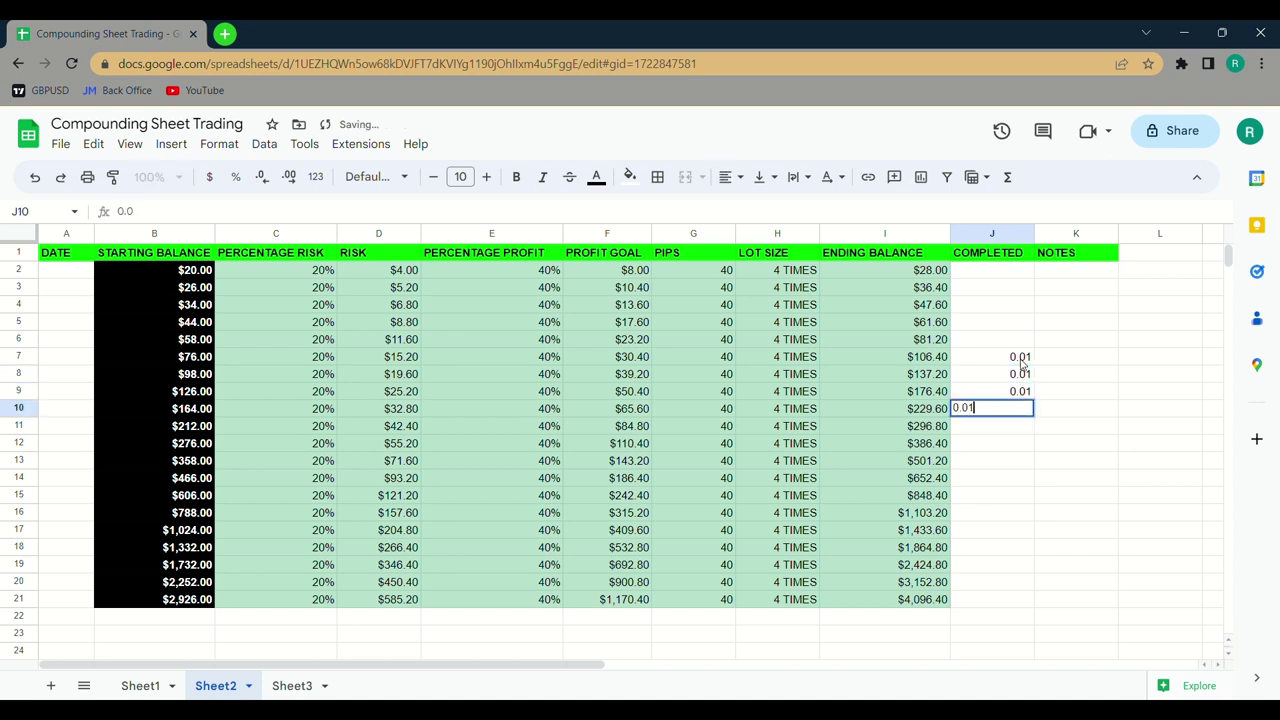
key("Tab")
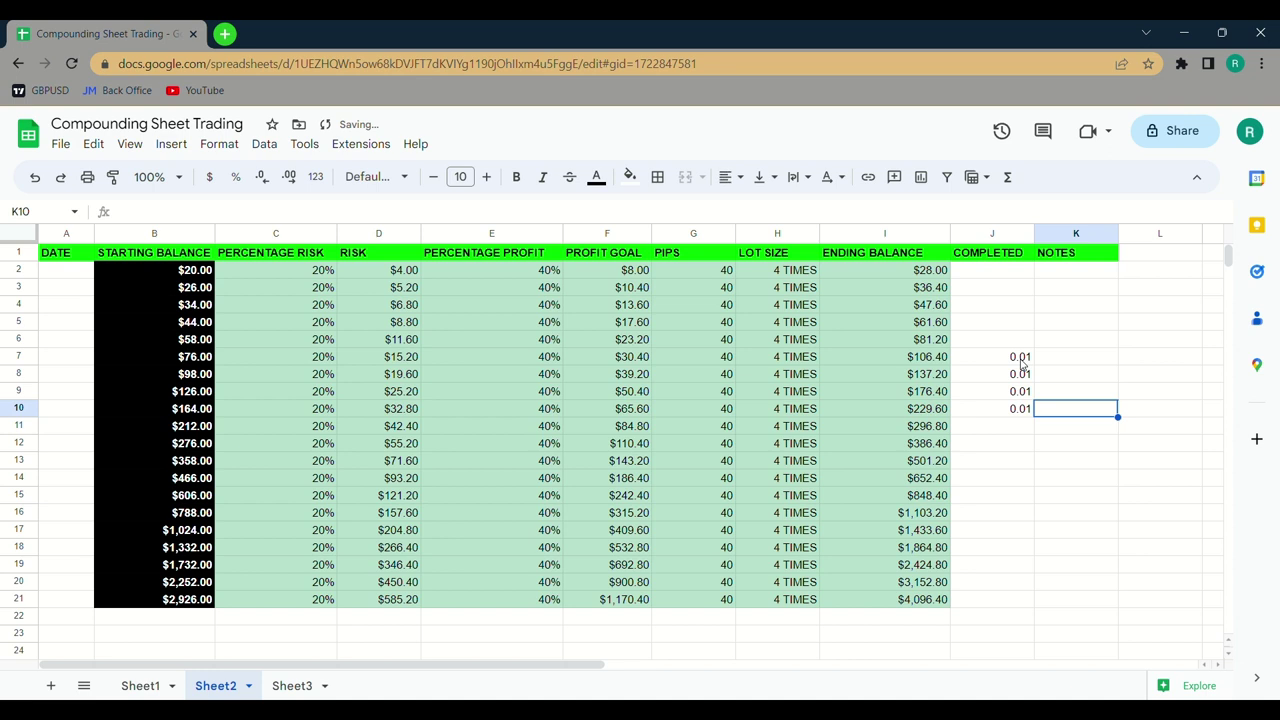
Step: Enter 1 in each of the Notes cells K7 to K10, beside the 0.01 lot entries
left_click(1028, 364)
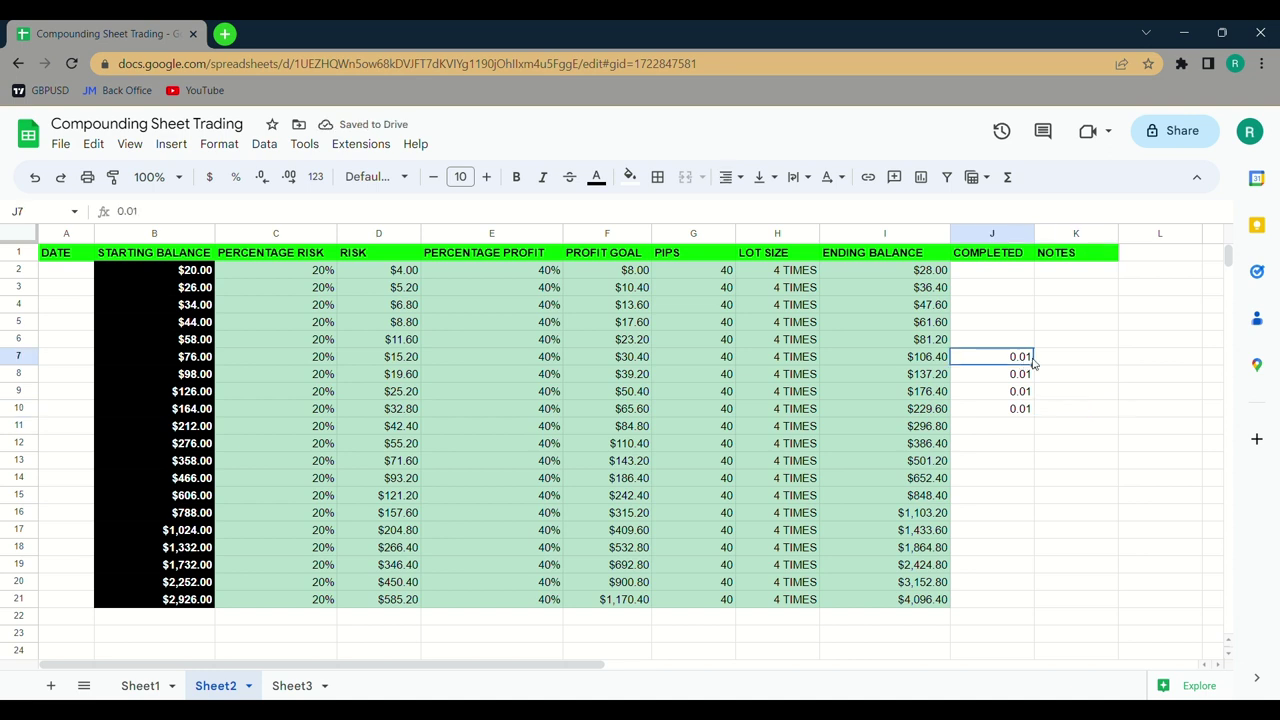
left_click(1050, 364)
type("1")
key("Return")
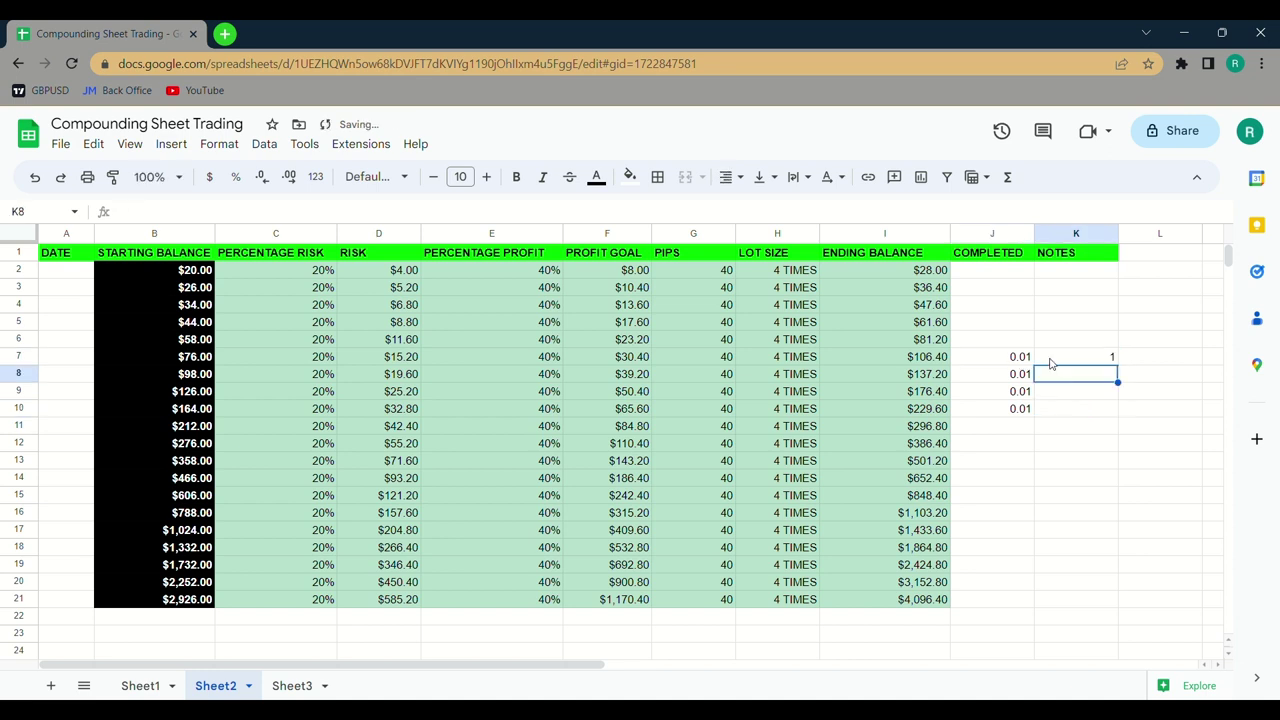
type("1")
key("Return")
type("1")
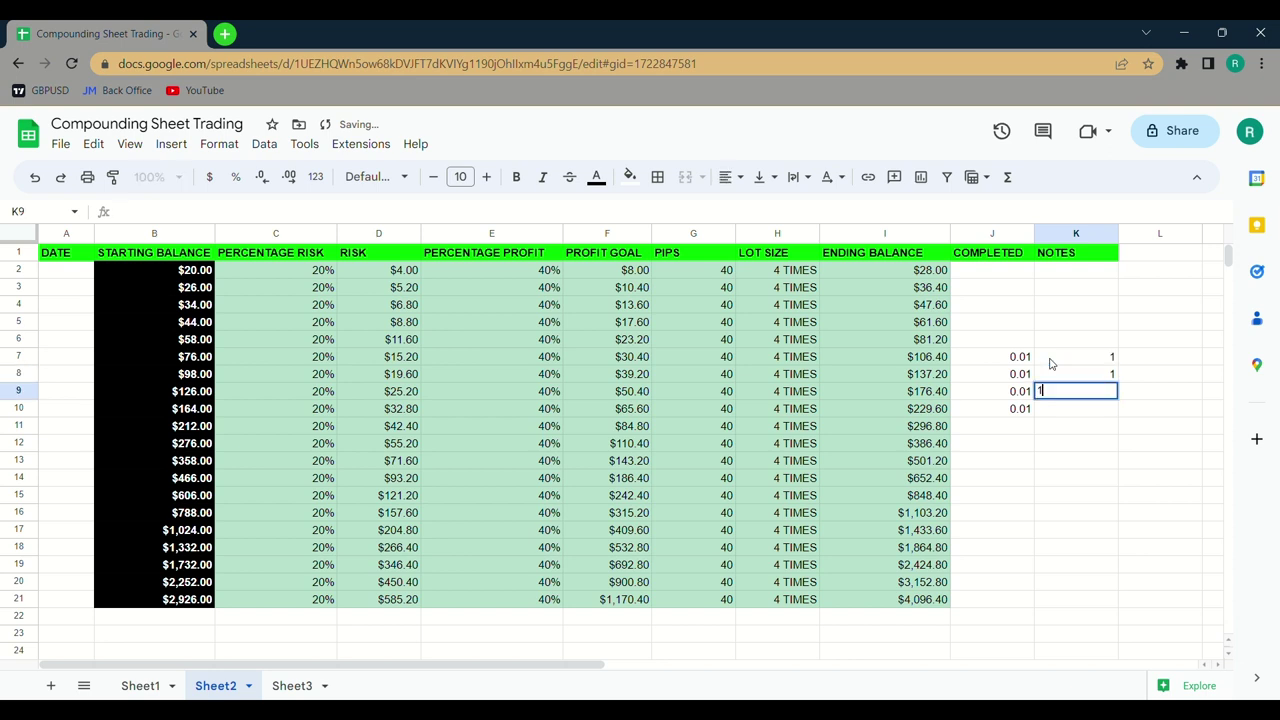
key("Return")
type("1")
key("Return")
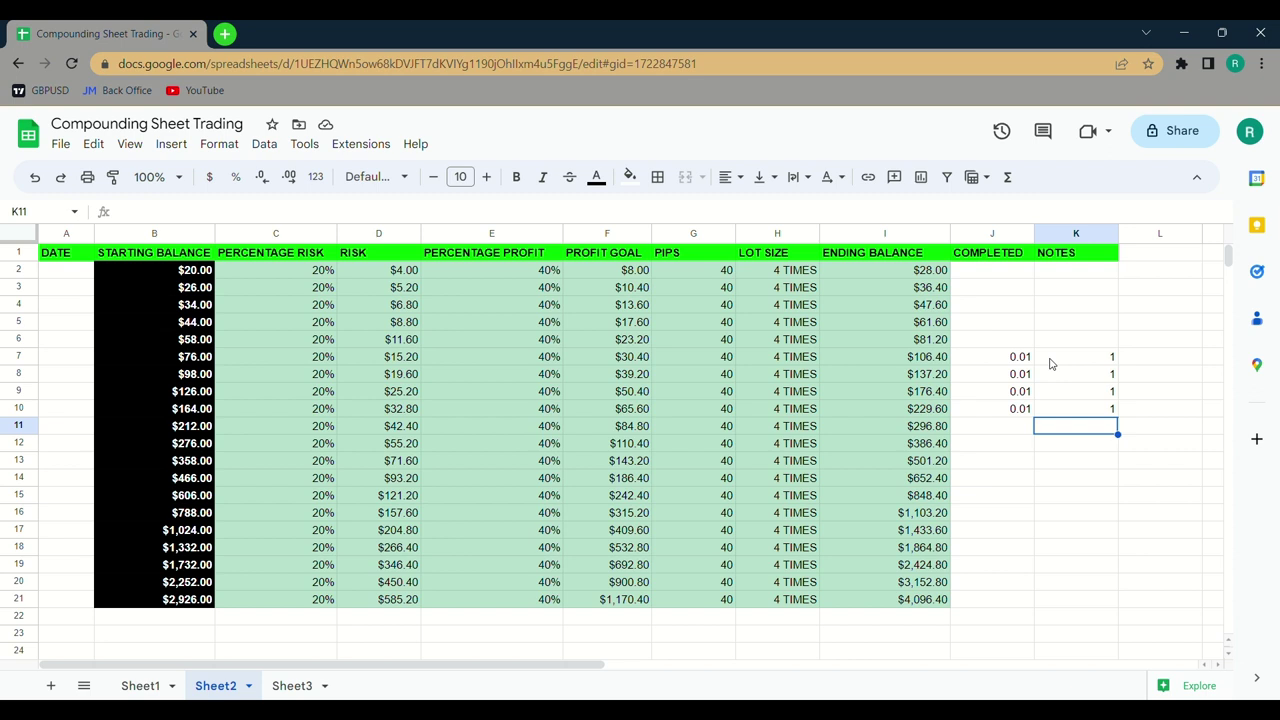
Step: Enter 2 in each of the cells L7 to L10, beside the Notes entries
left_click(1124, 363)
type("2")
key("Return")
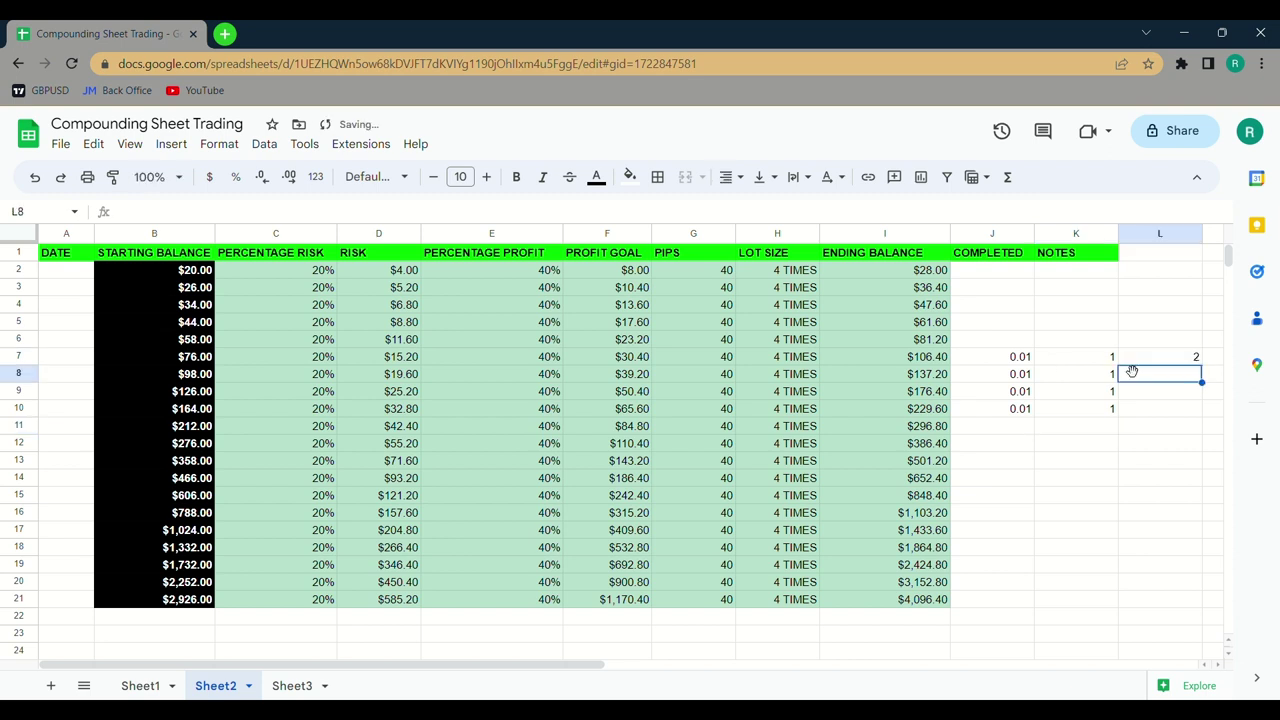
type("2")
key("Return")
type("2")
key("Return")
type("2")
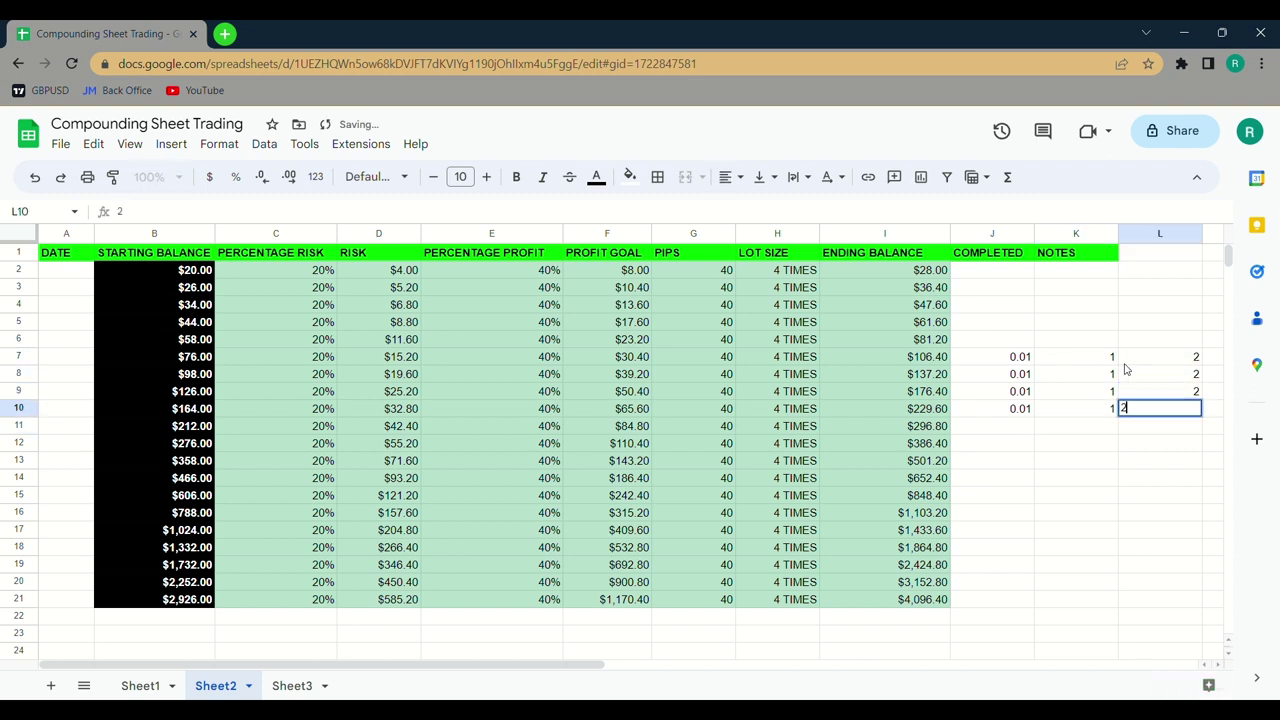
key("Return")
type("2")
key("Escape")
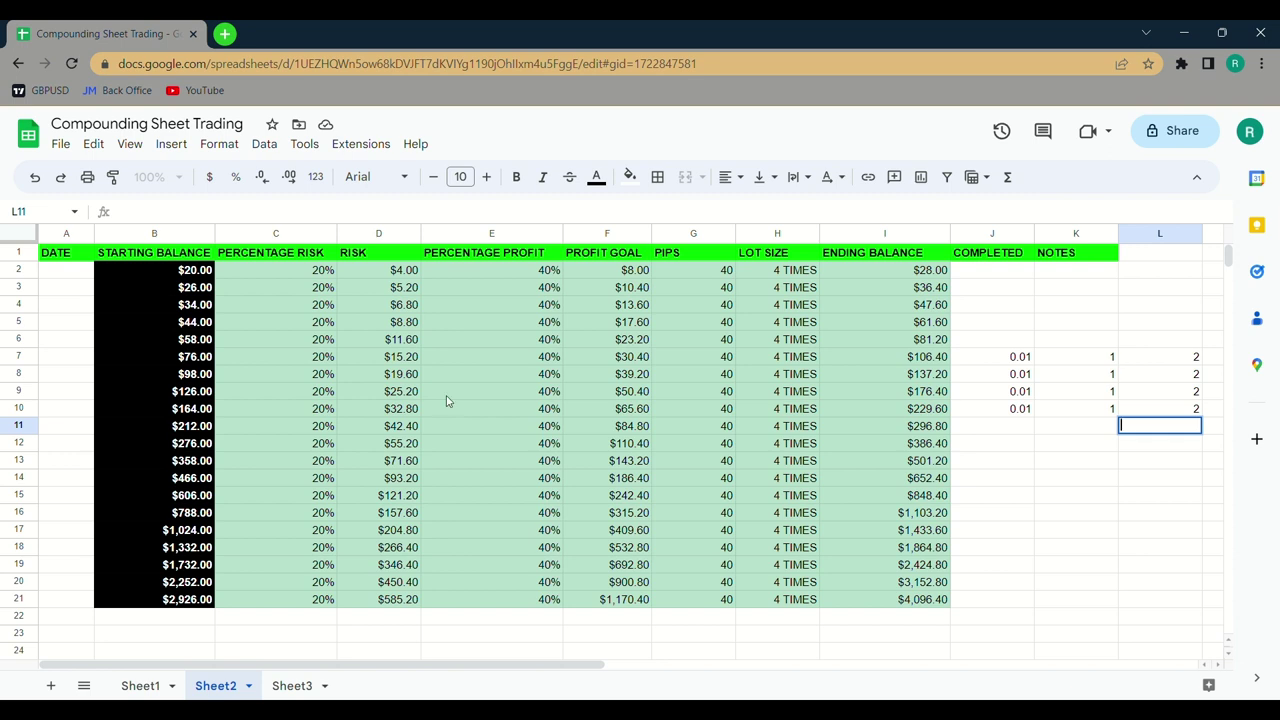
Step: Review the starting balance, percentage risk and percentage profit in row 3
left_click(193, 297)
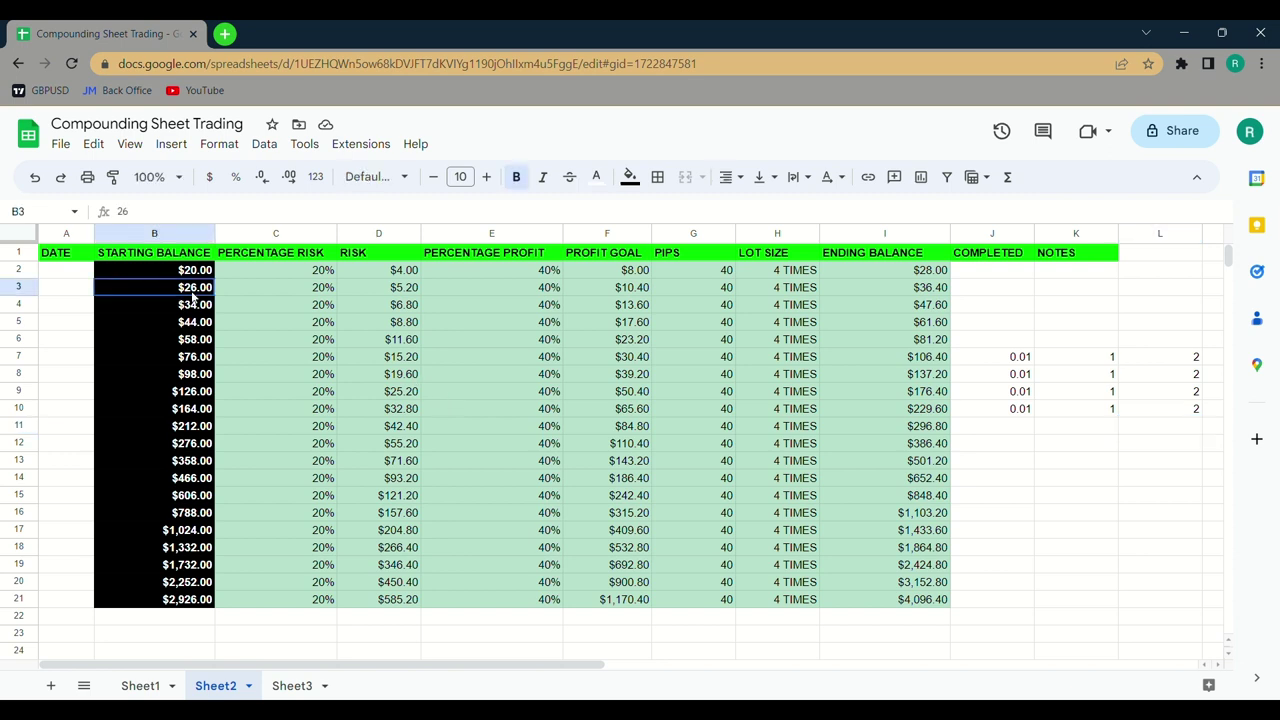
left_click(313, 291)
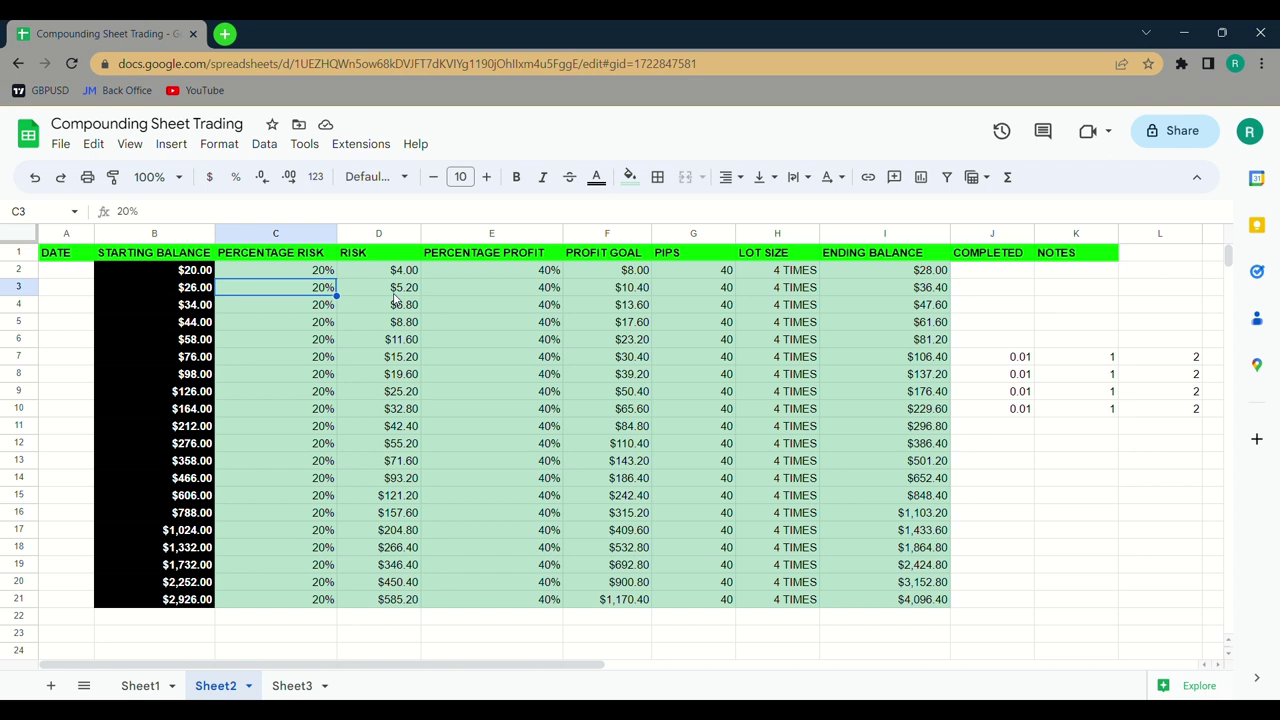
left_click(529, 293)
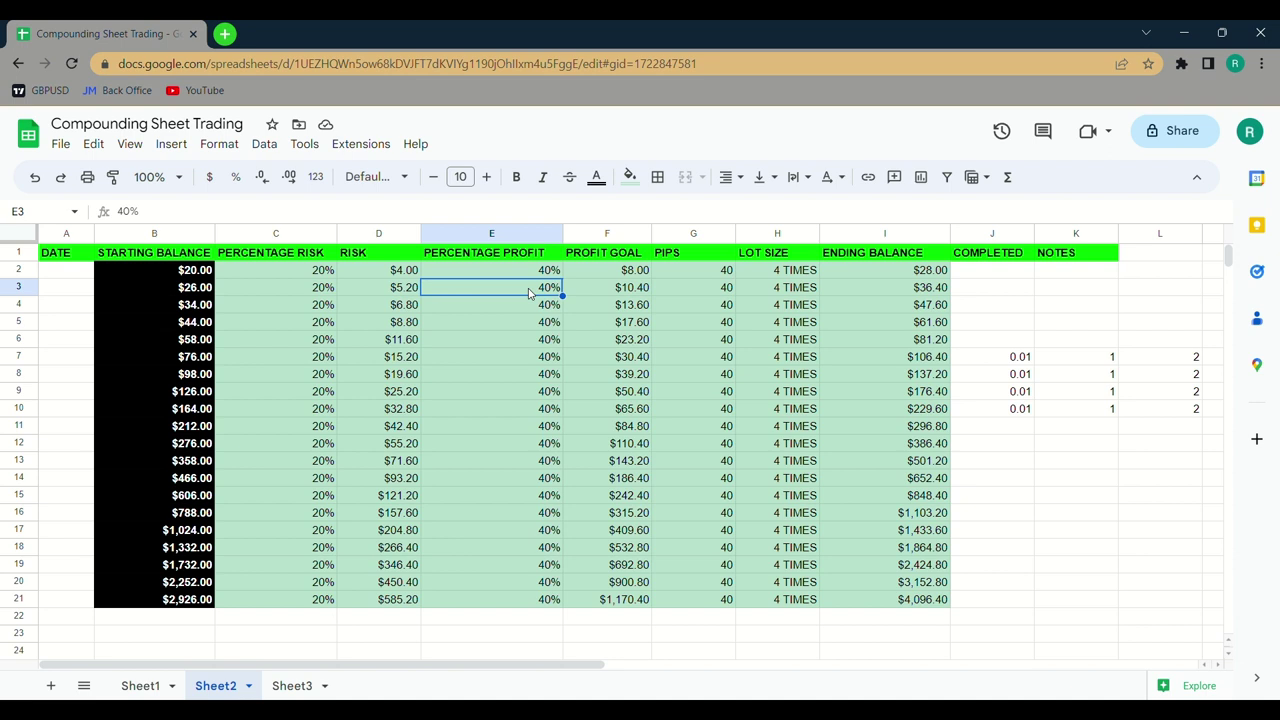
Step: Enter a lot size of 0.02 in each of the Completed cells J12 to J14
left_click(1006, 452)
type("0.0")
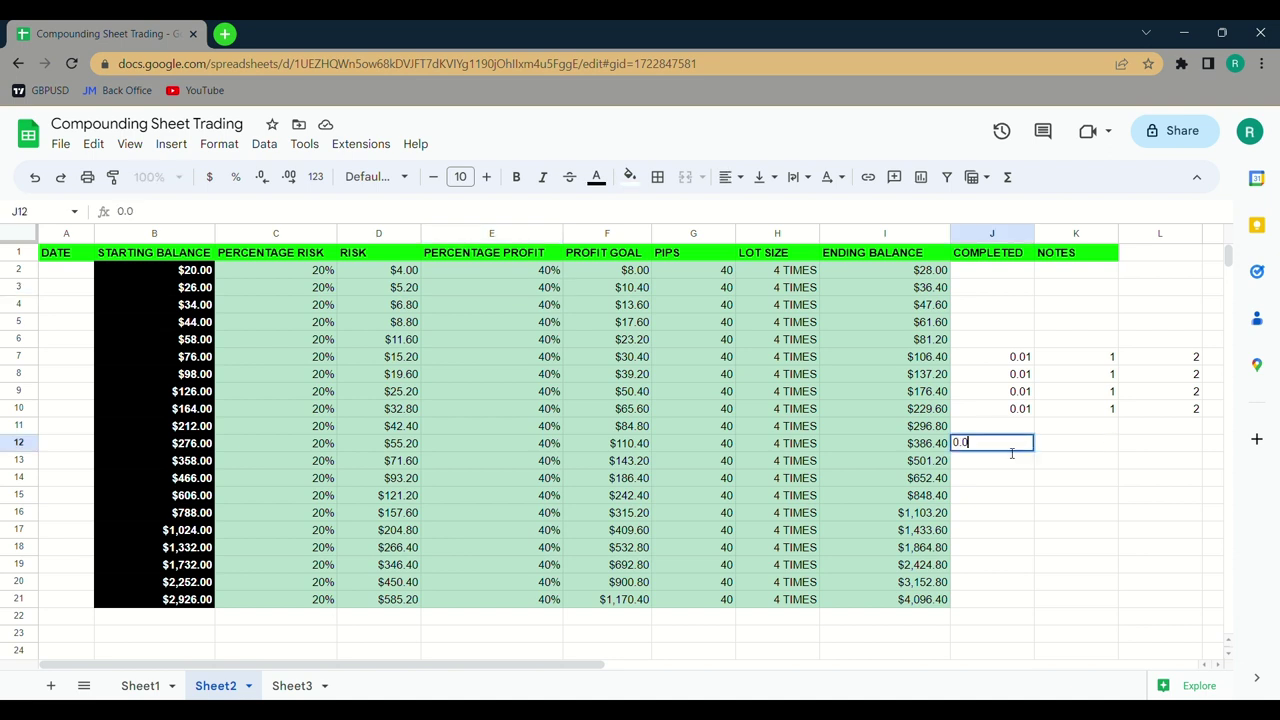
type("2")
key("Return")
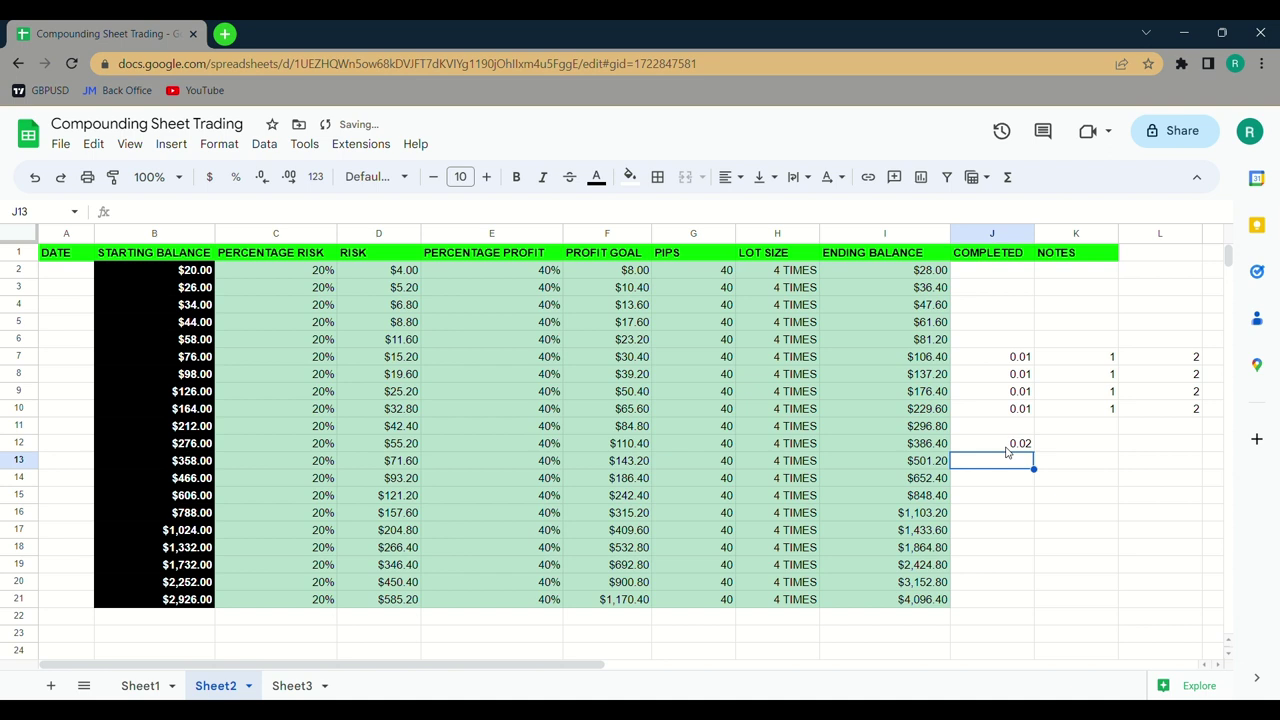
type("0.02")
key("Return")
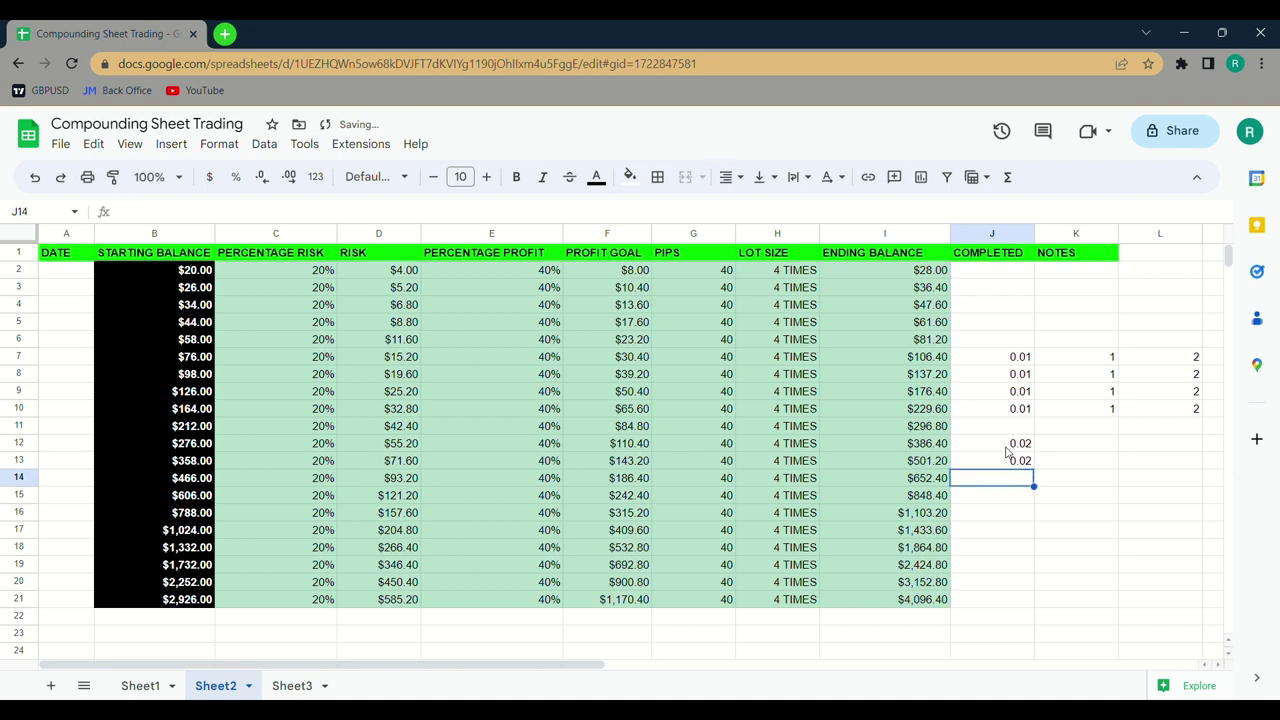
type("0.02")
key("Return")
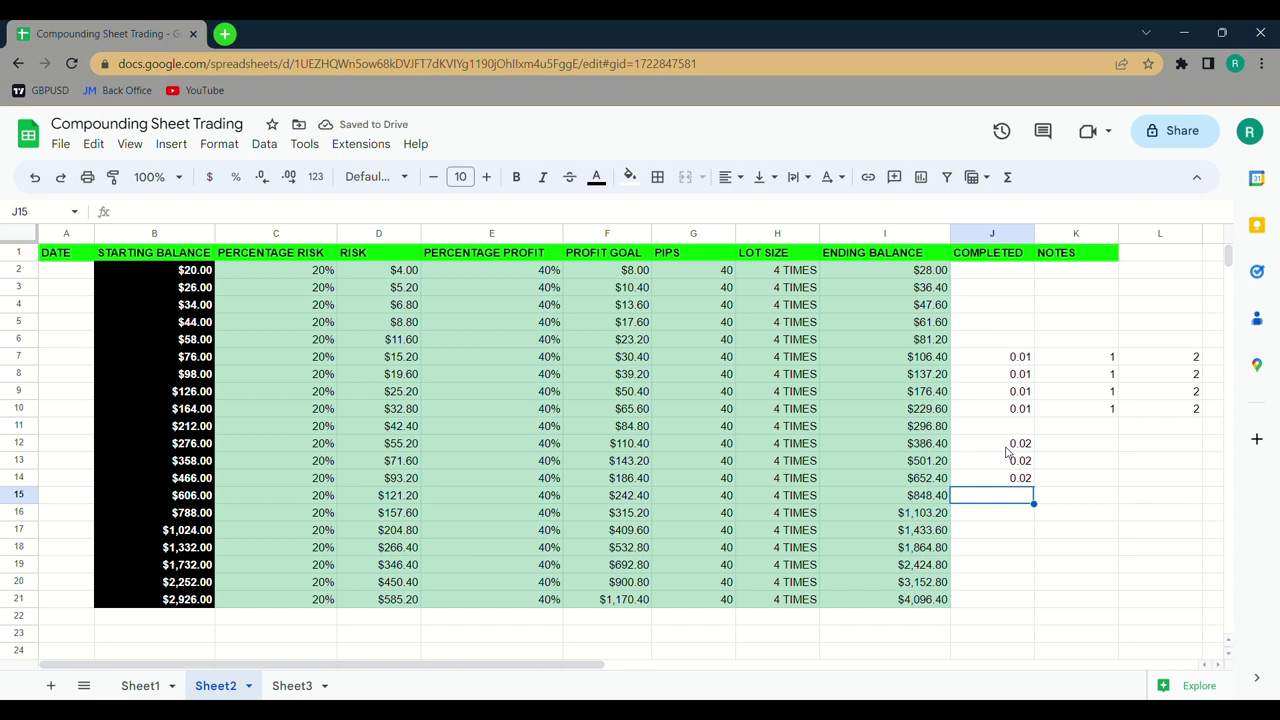
Step: Change the lot sizes in Completed cells J14 and J13 to 0.01
key("Up")
key("Return")
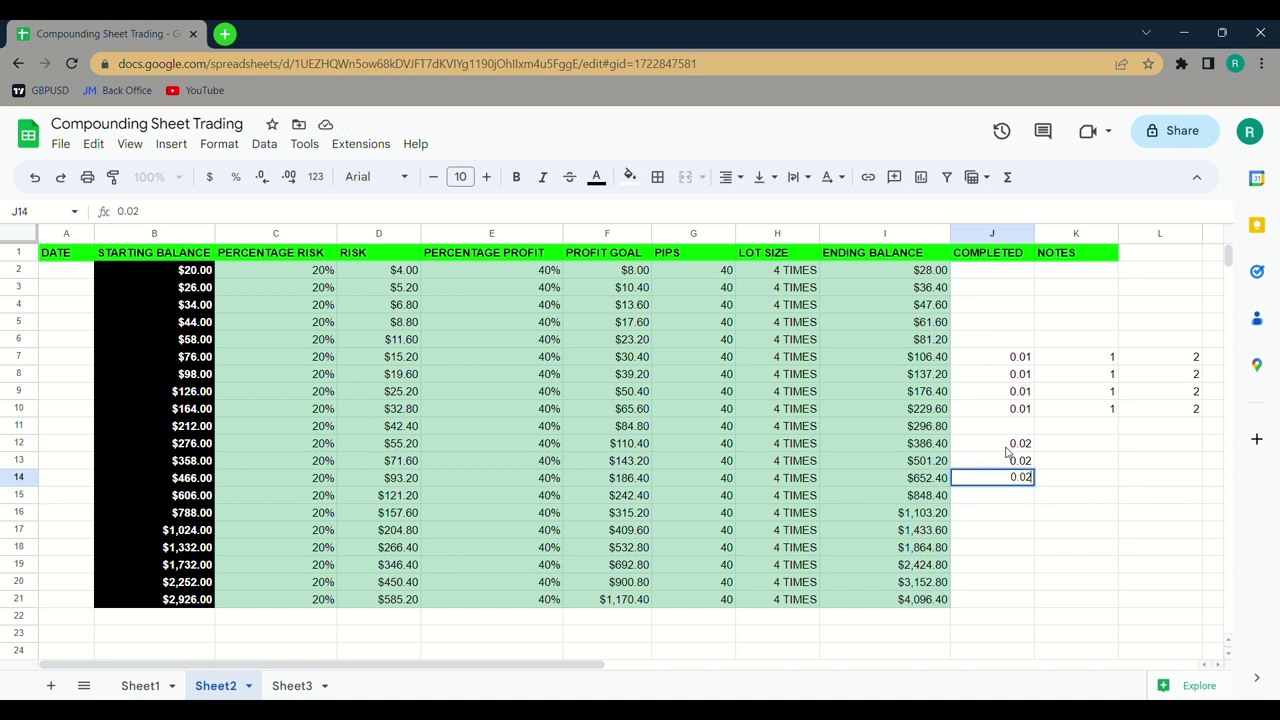
key("BackSpace")
type("1")
left_click(1025, 464)
key("Return")
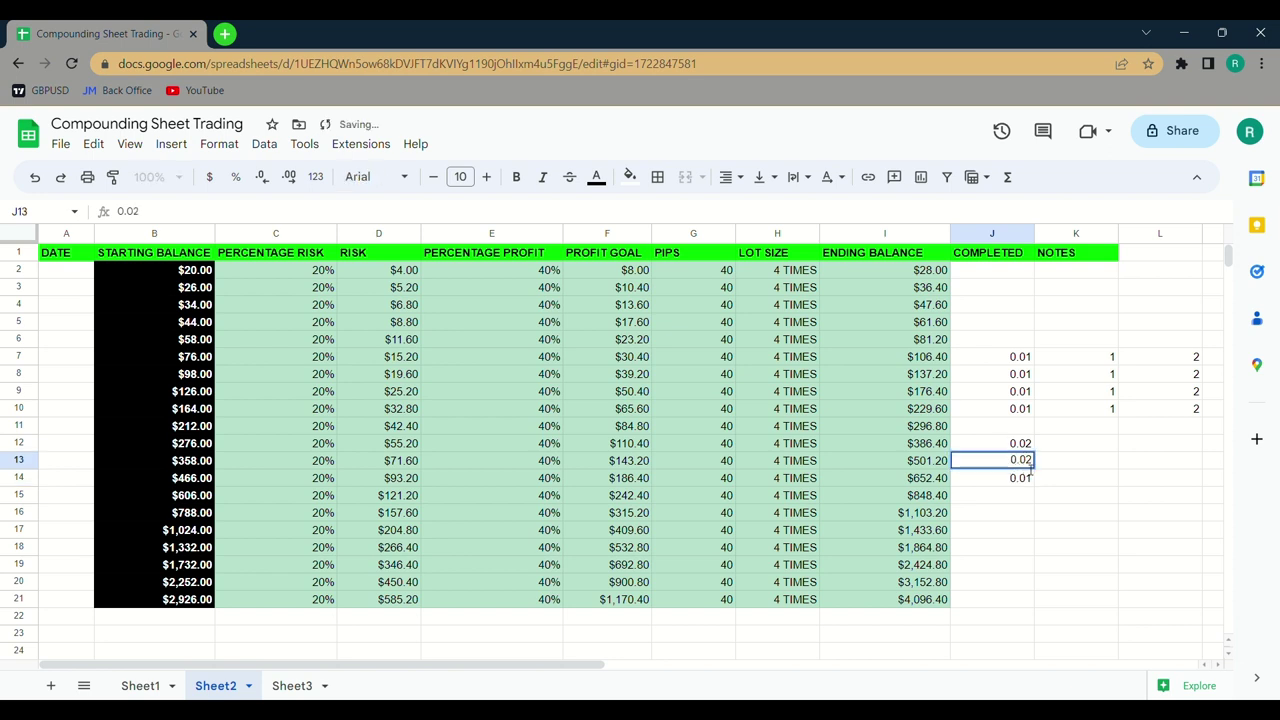
key("BackSpace")
type("1")
left_click(1030, 495)
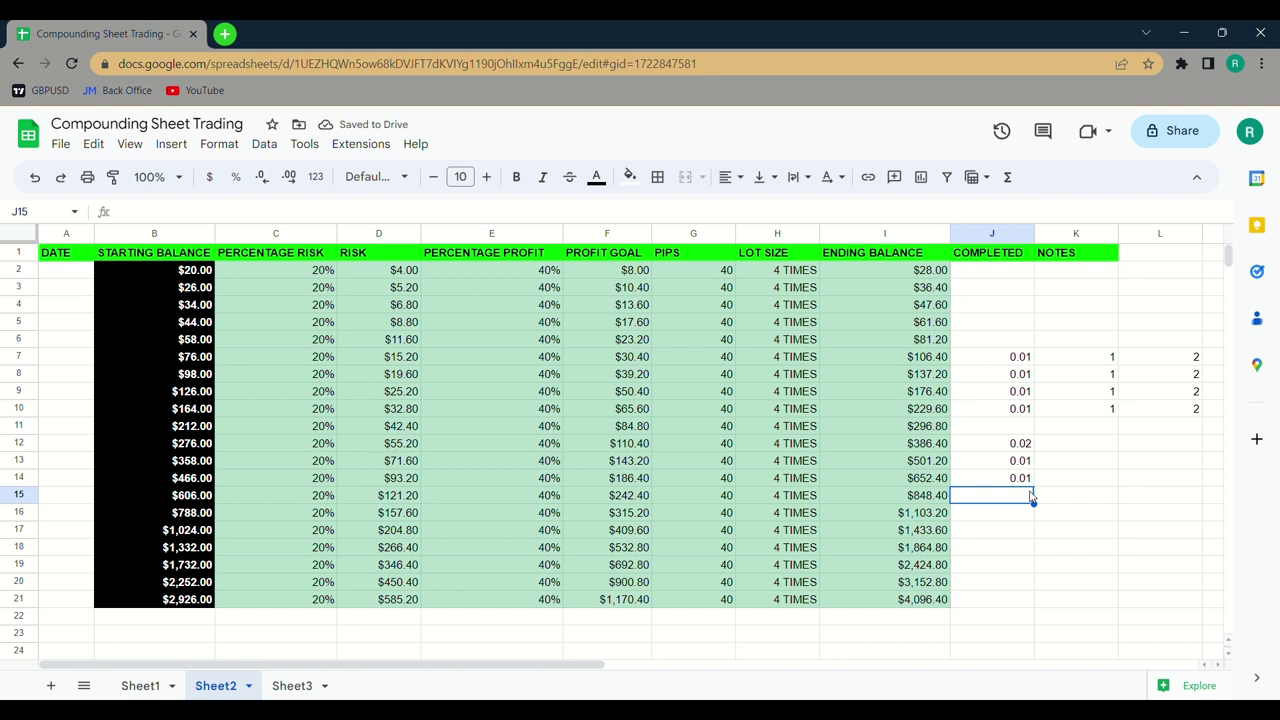
Step: Enter 1 in each of the Notes cells K12 to K14
left_click(1080, 451)
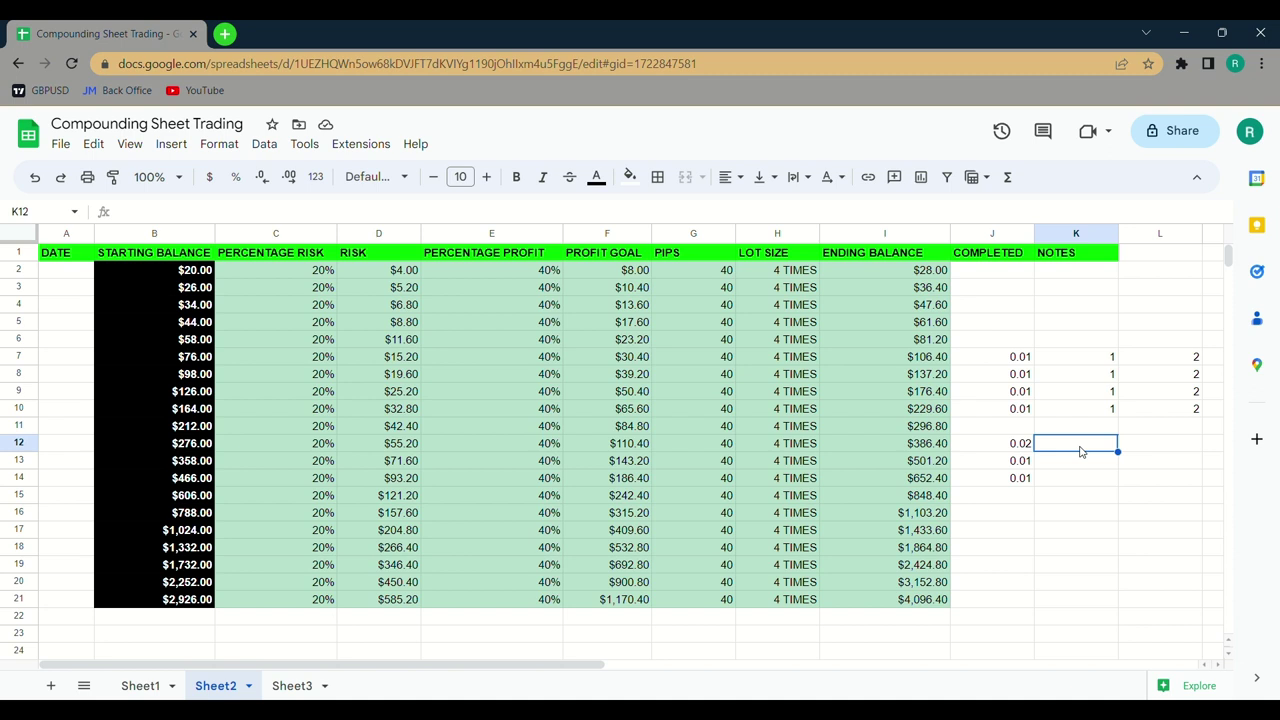
type("1")
key("Return")
type("1")
key("Return")
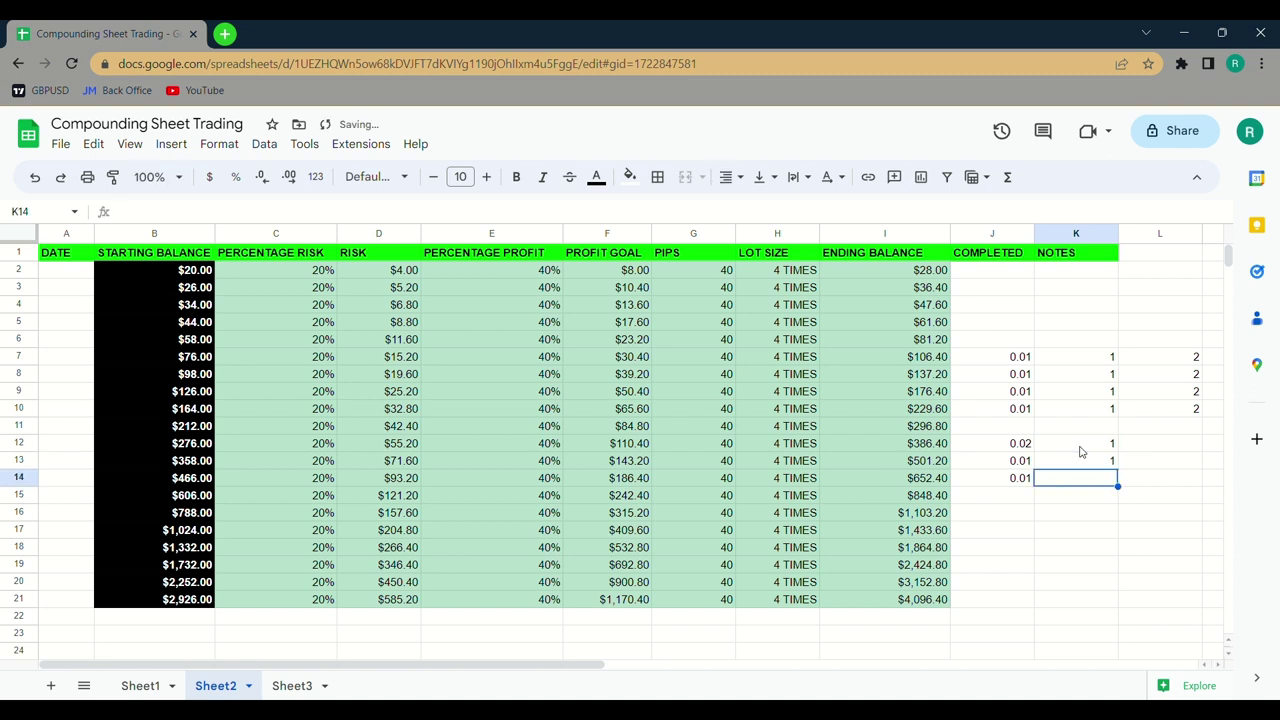
type("1")
key("Return")
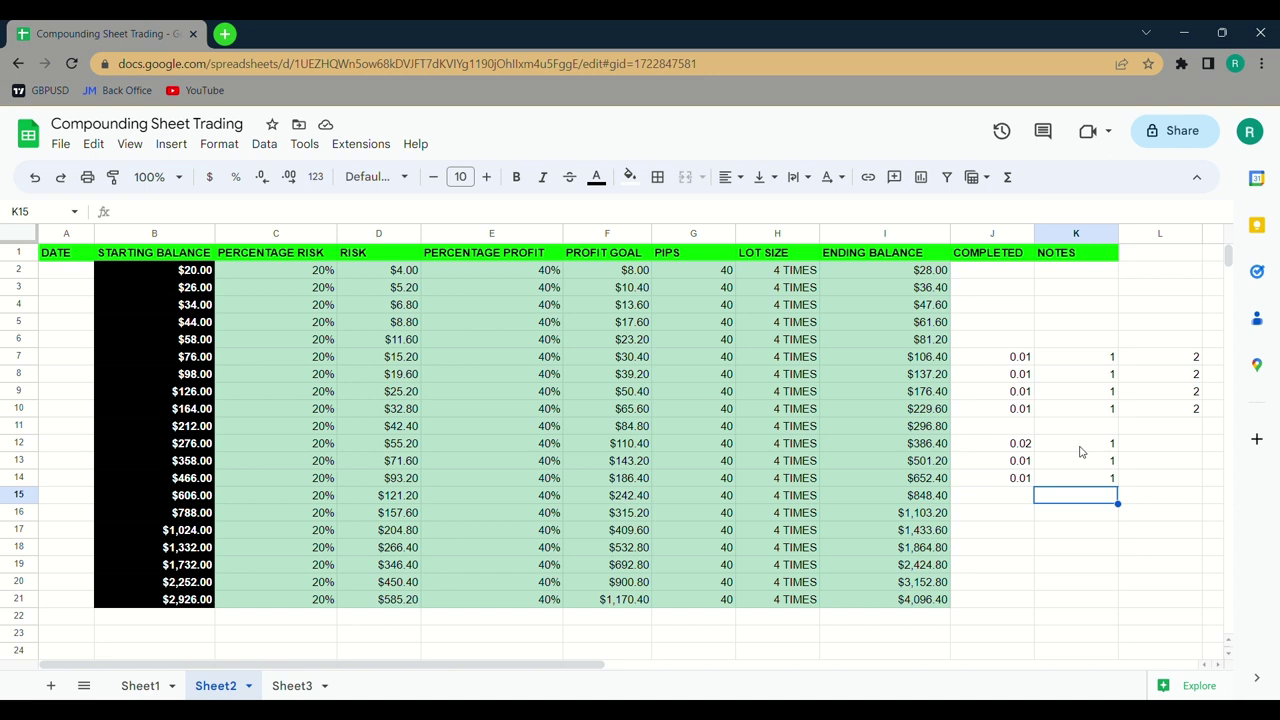
Step: Add a fourth entry in row 15 with 0.02 under Completed and 2 under Notes
left_click(1005, 497)
type("0.0")
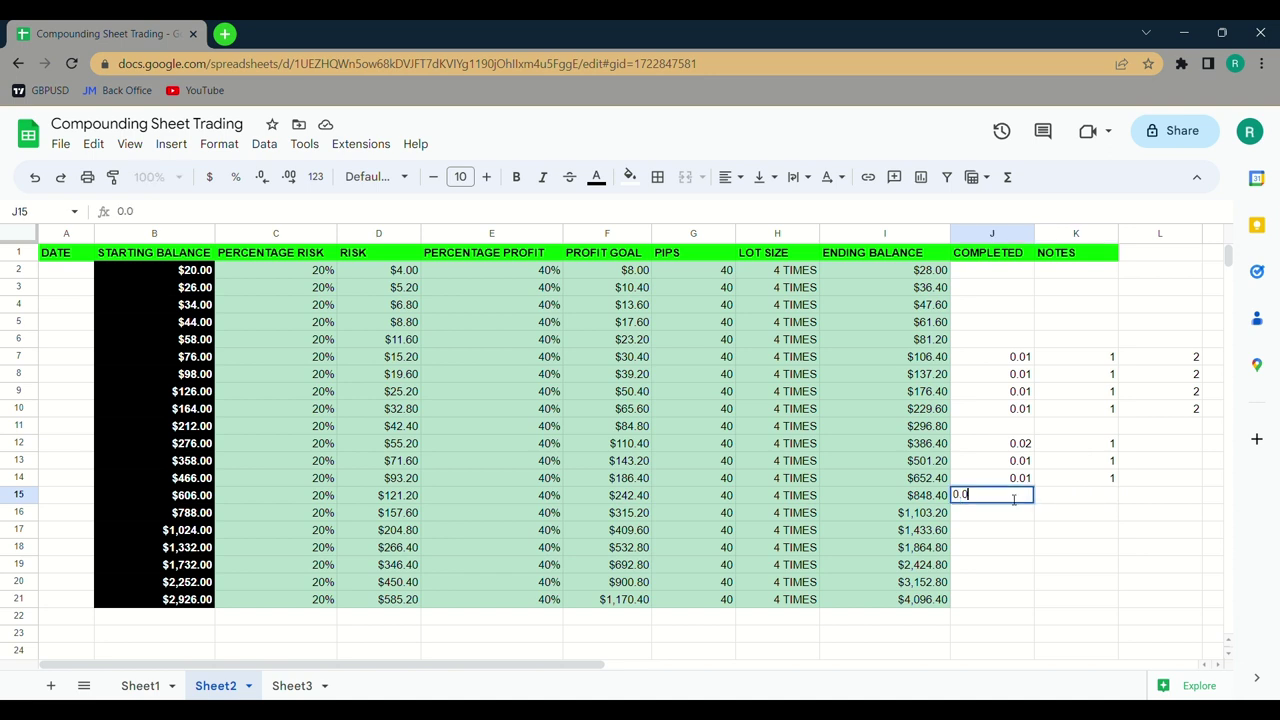
type("2")
key("Tab")
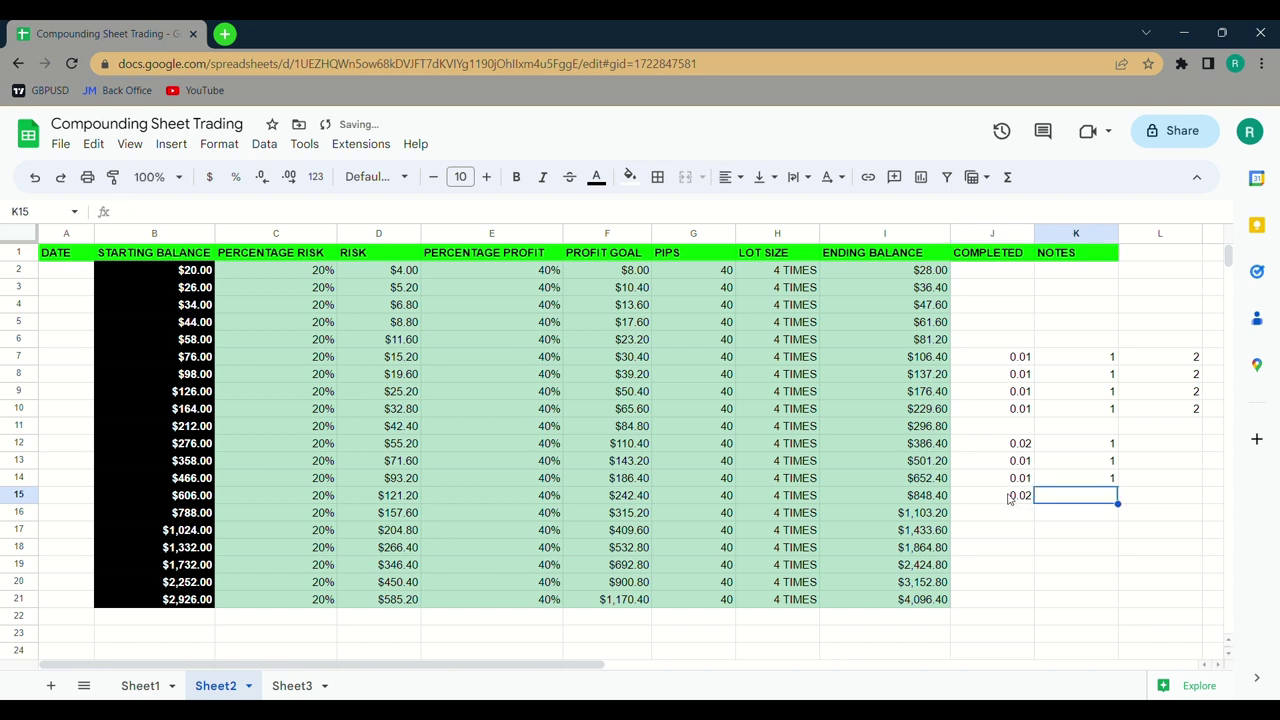
type("2")
key("Tab")
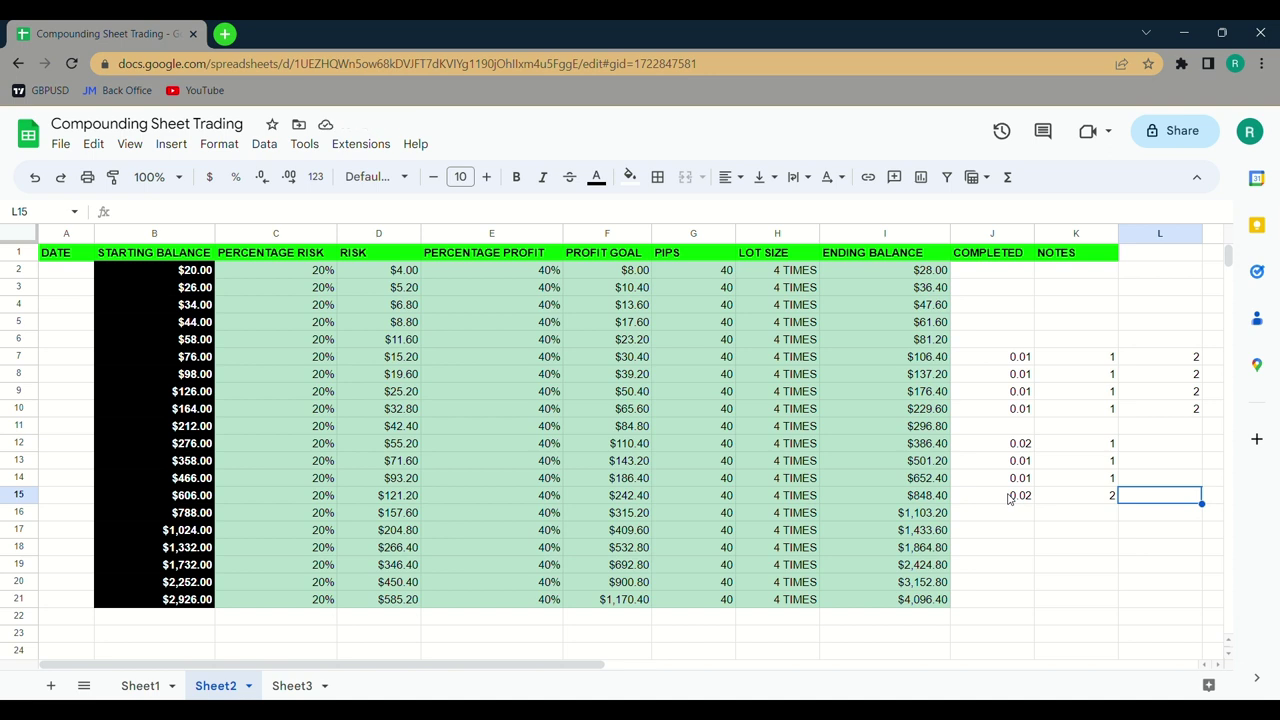
Step: Fill cells L15 up to L12 with 2, beside the second group of lot entries
type("2")
key("Up")
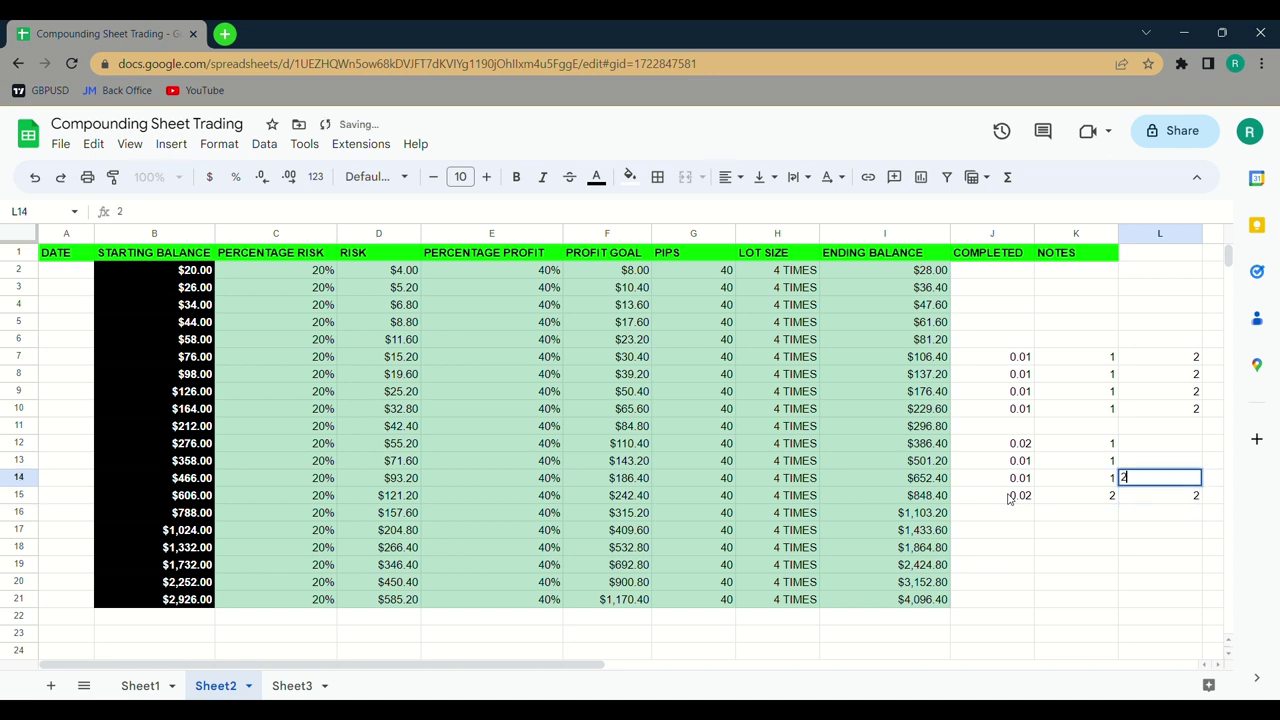
type("2")
key("Up")
type("2")
key("Up")
type("2")
key("Up")
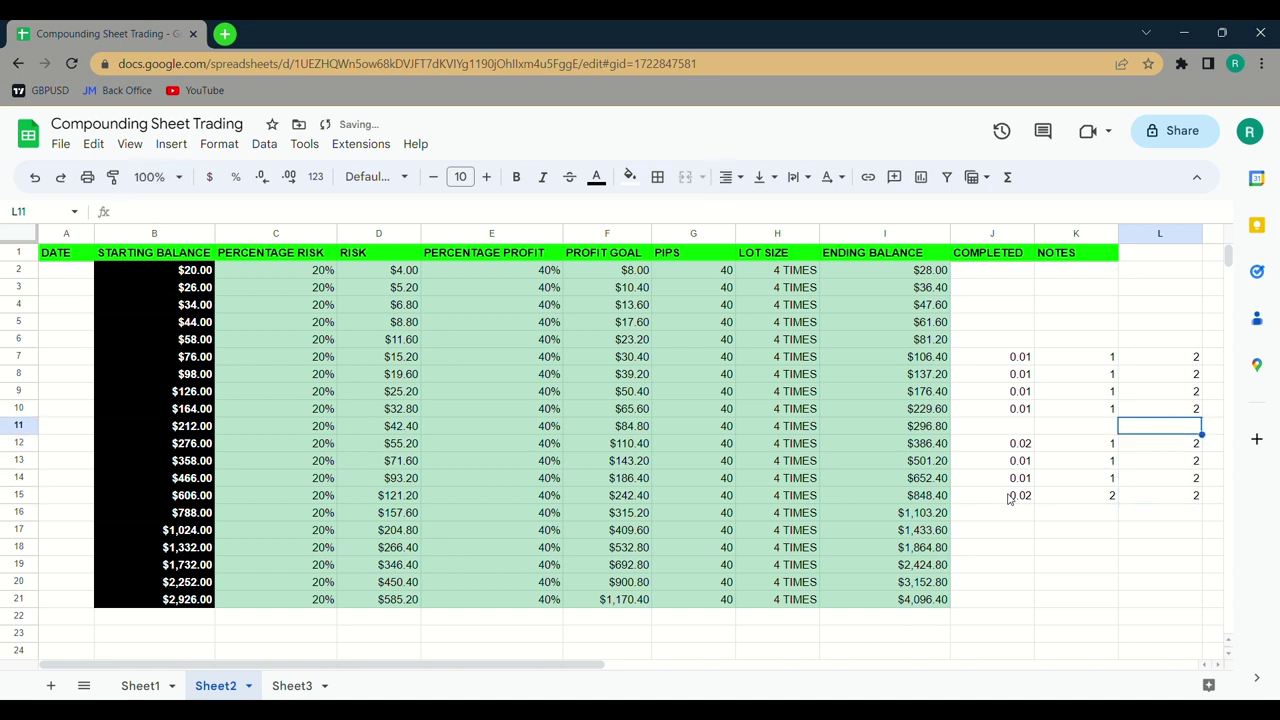
Step: Set cell L15, beside the 0.02 lot entry in row 15, to 4
key("Down")
key("Down")
key("Down")
key("Down")
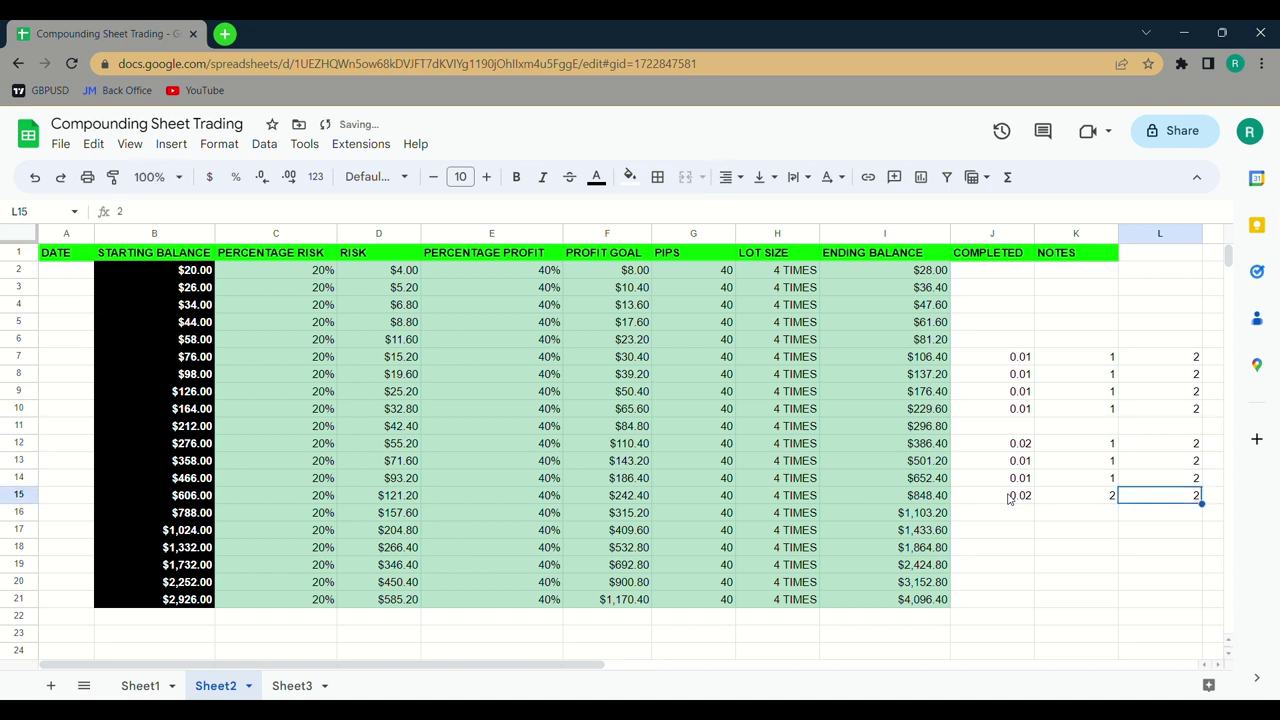
type("4")
key("Return")
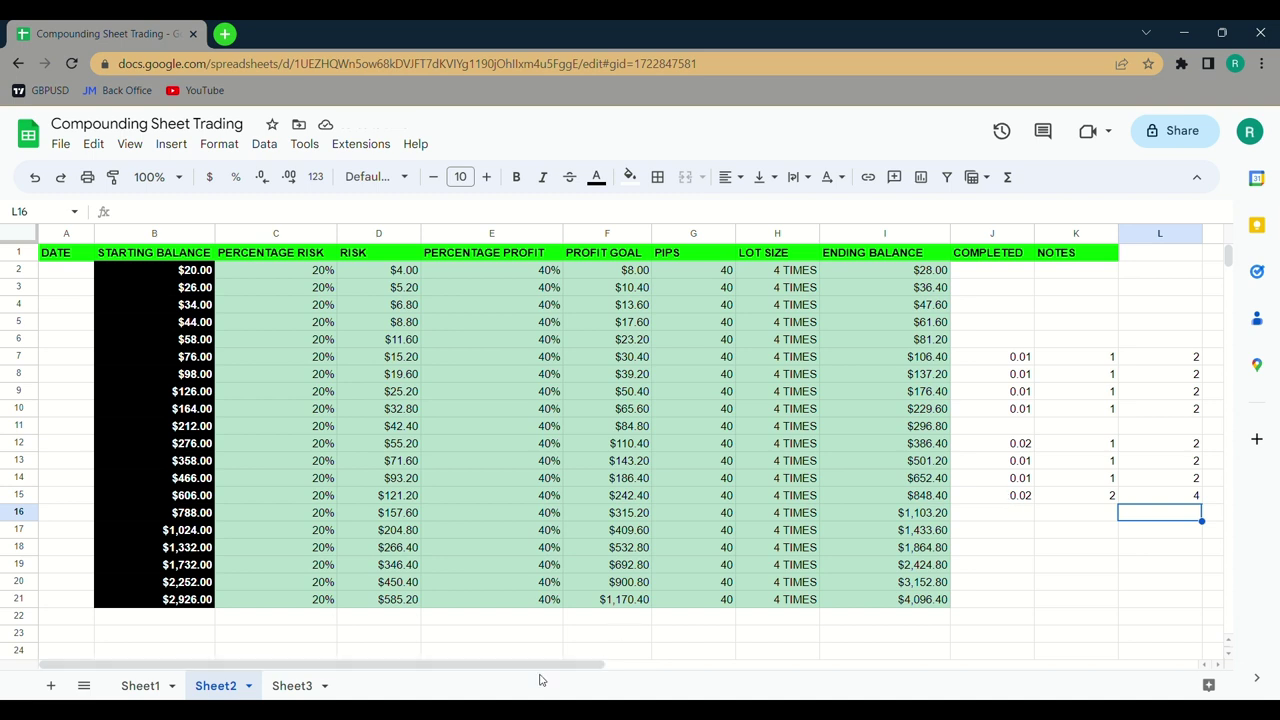
Step: Open Sheet3 and examine the four 0.01 lot outcomes in row 2 through to their Profit value
left_click(300, 688)
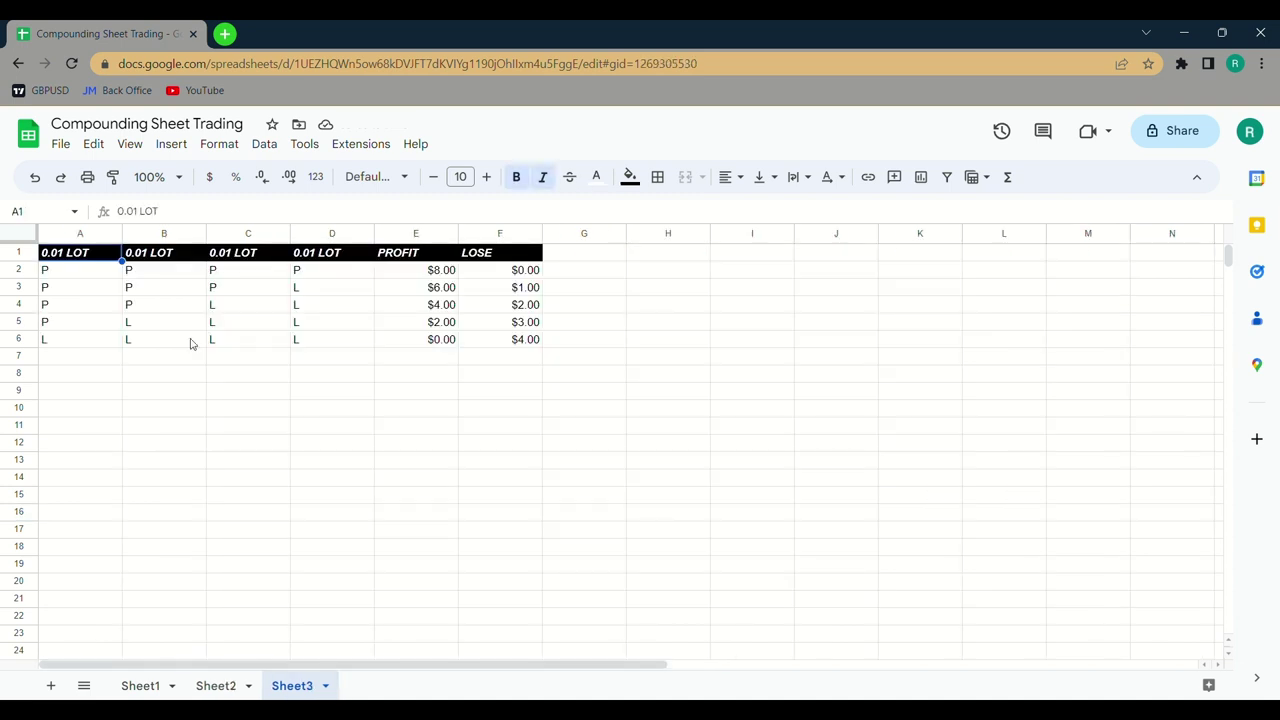
left_click(201, 374)
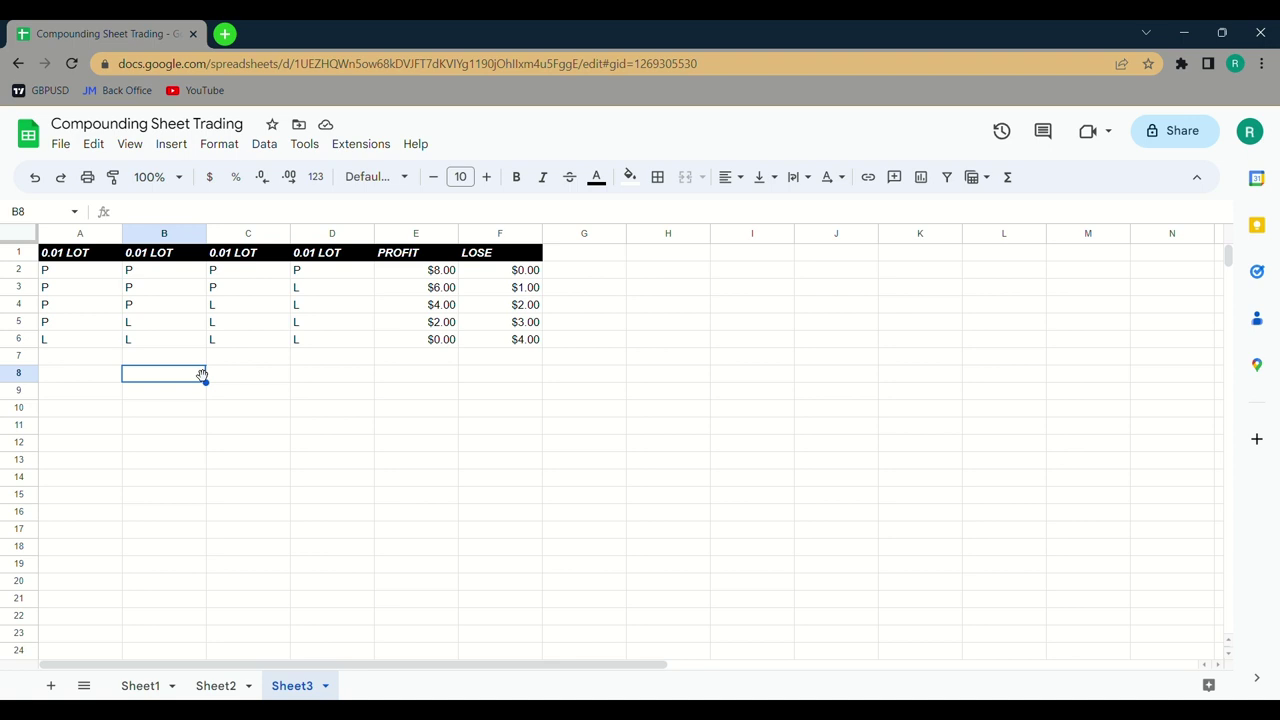
left_click(90, 271)
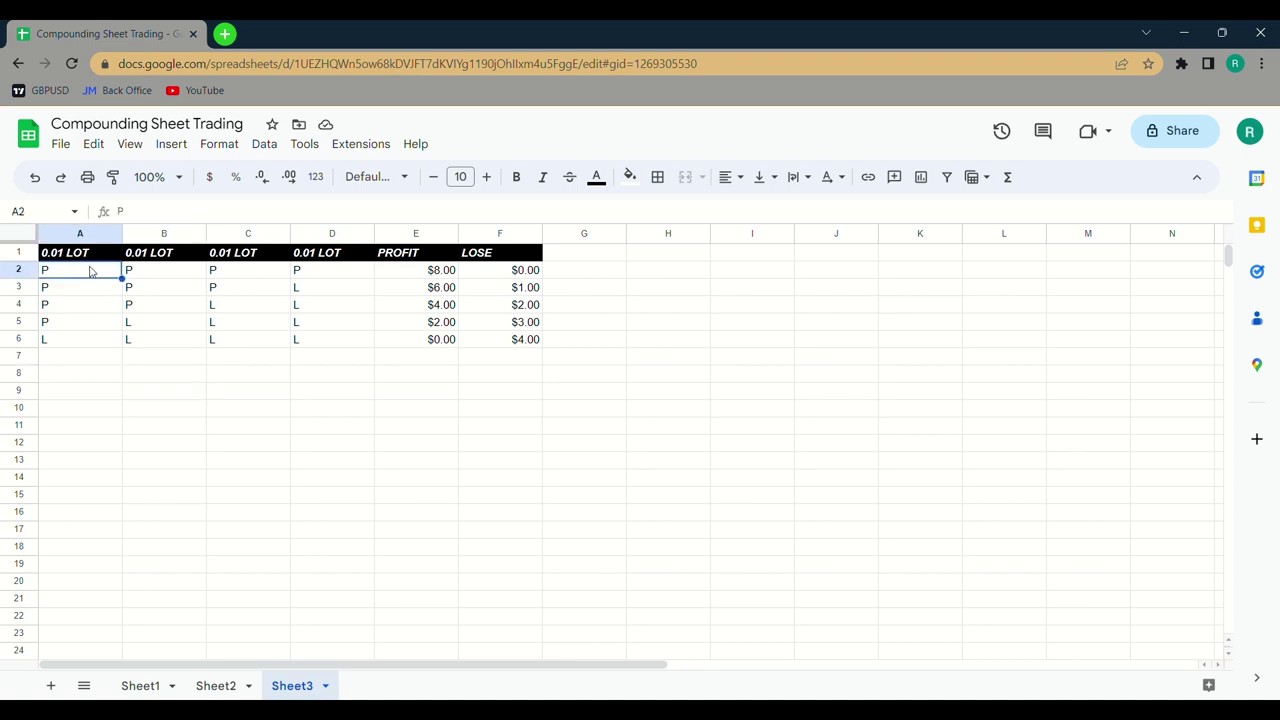
key("Right")
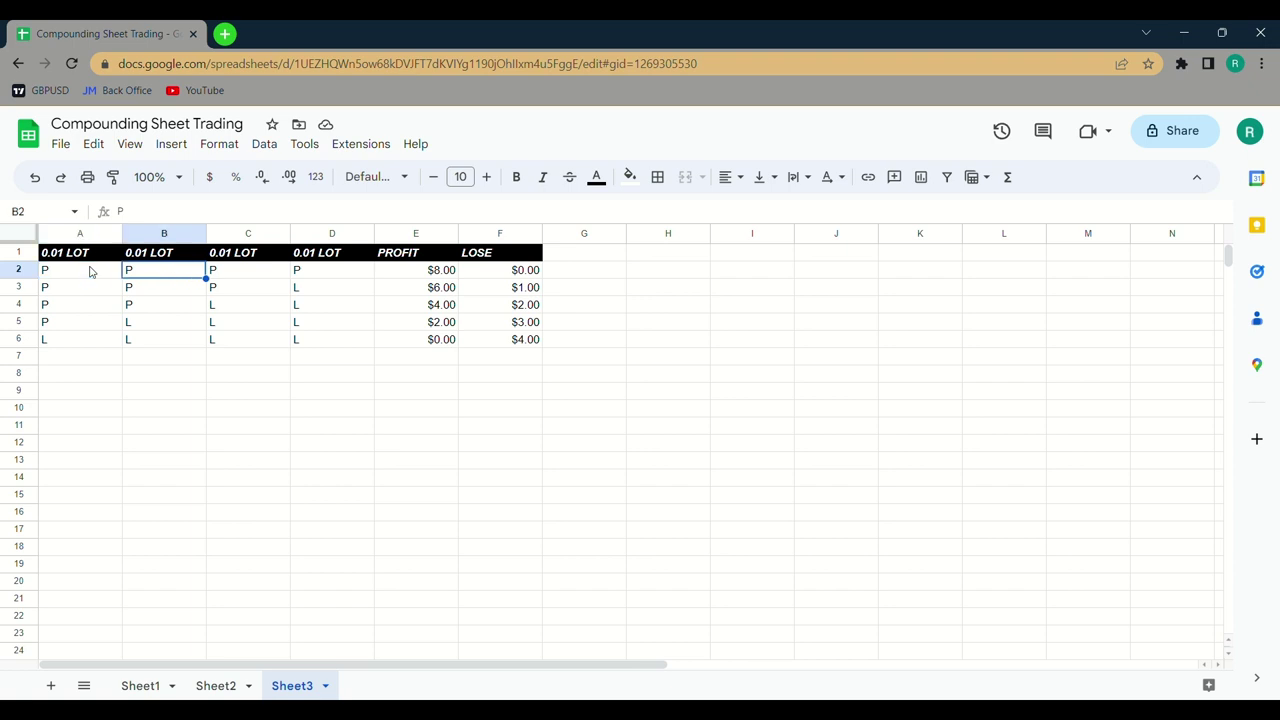
key("Right")
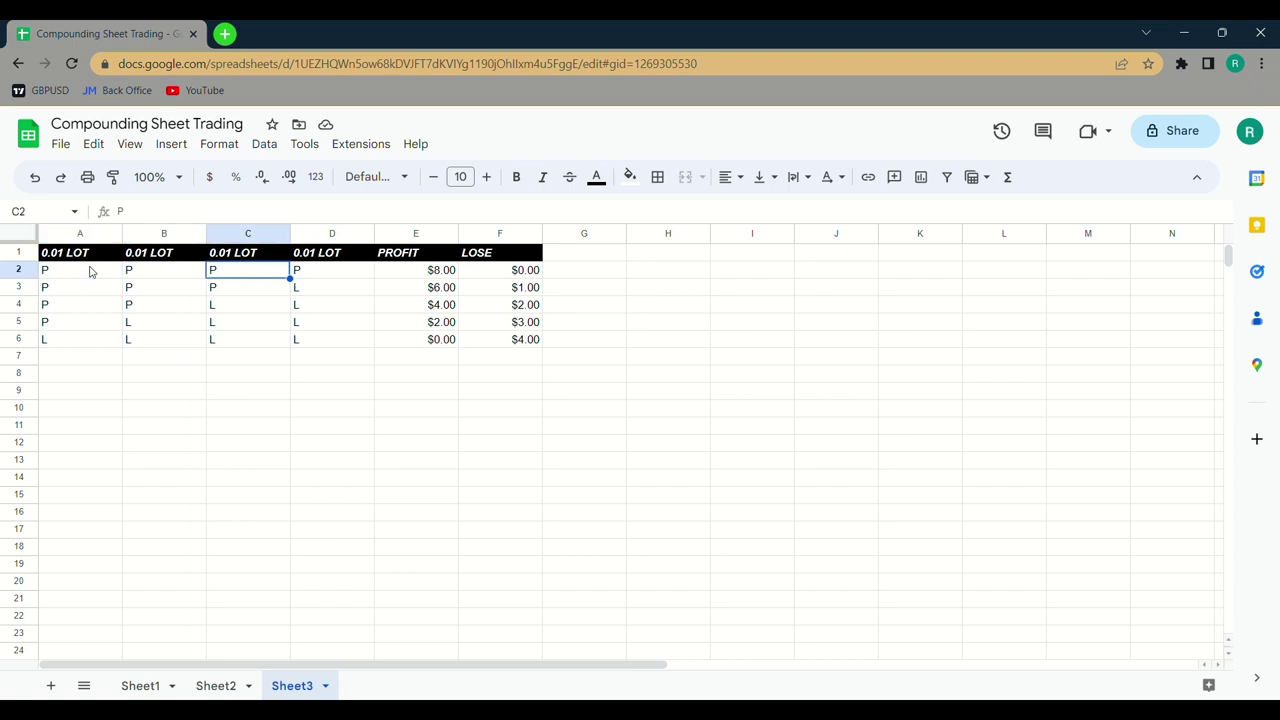
key("Right")
key("Right")
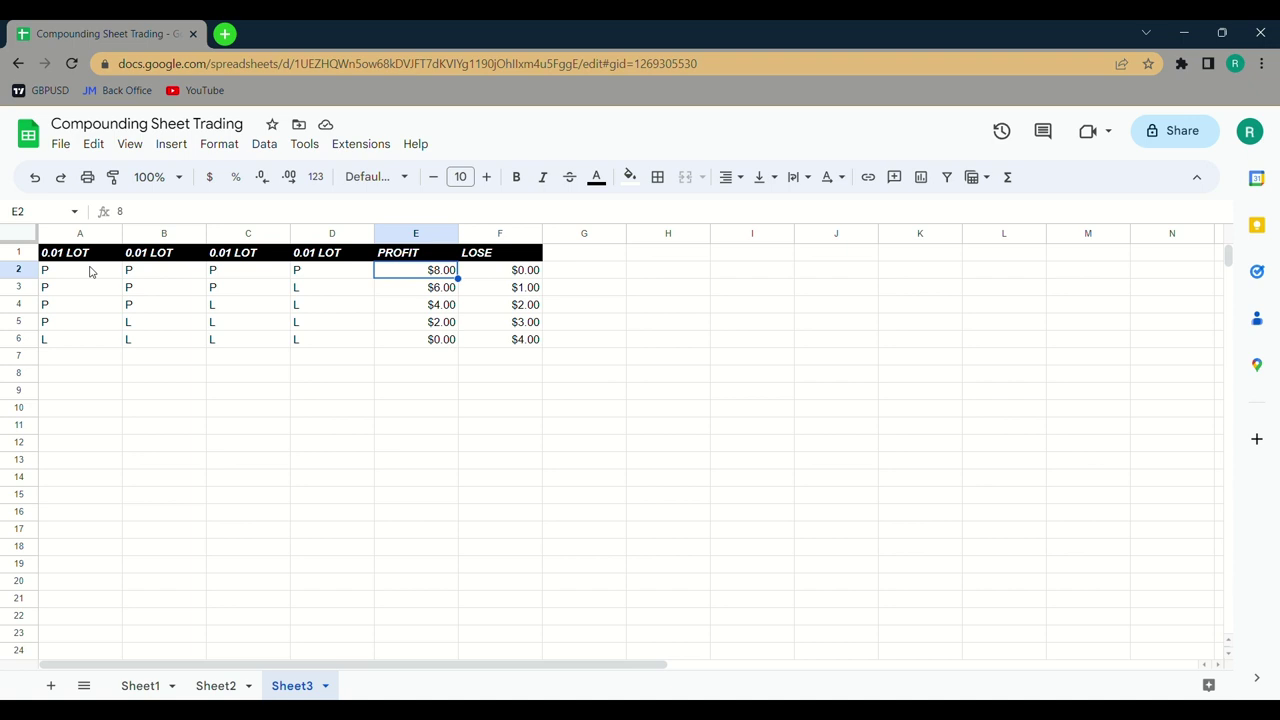
Step: Go through the 0.01 lot outcomes in row 3 from column A to the Profit value
key("Down")
key("Left")
key("Left")
key("Left")
key("Left")
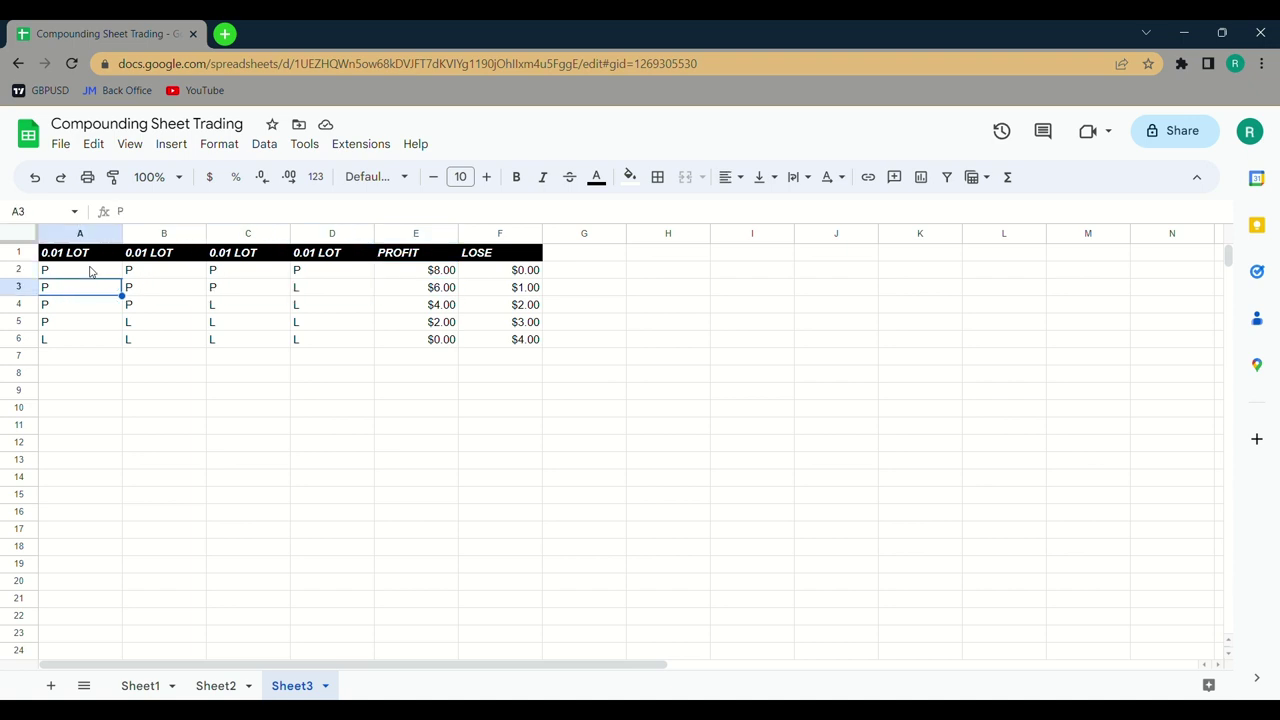
key("Right")
key("Right")
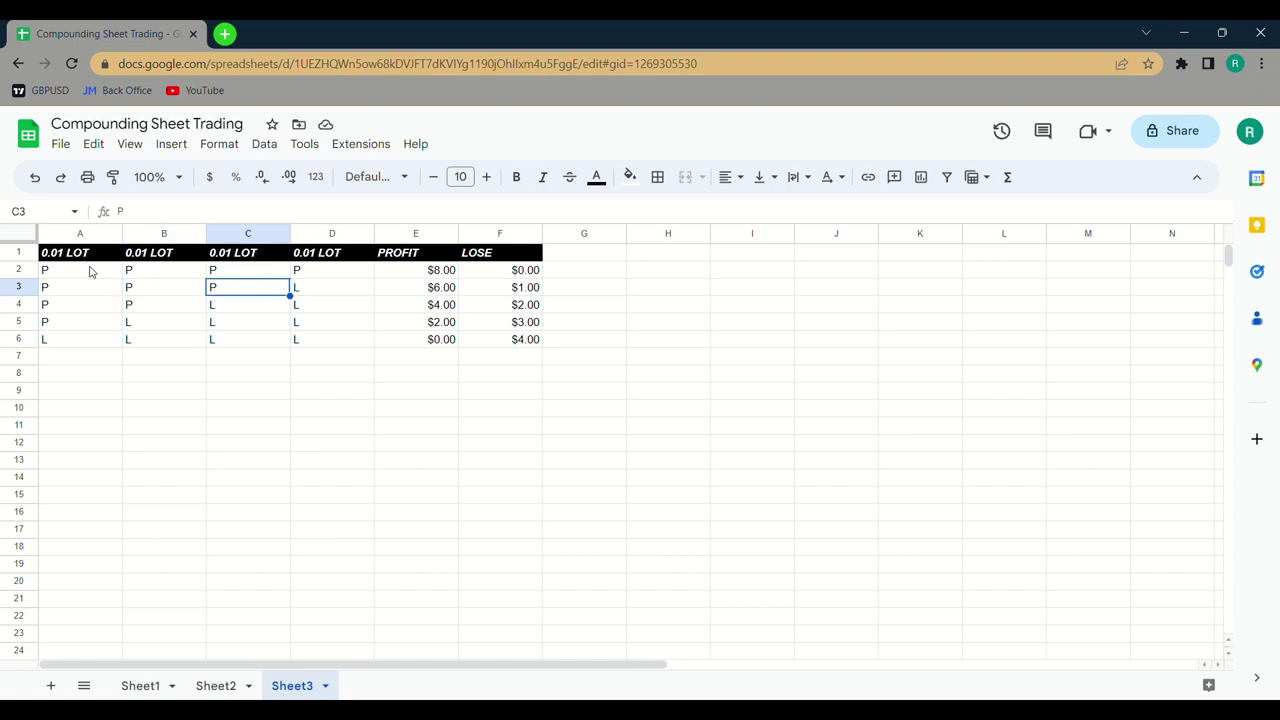
key("Right")
key("Right")
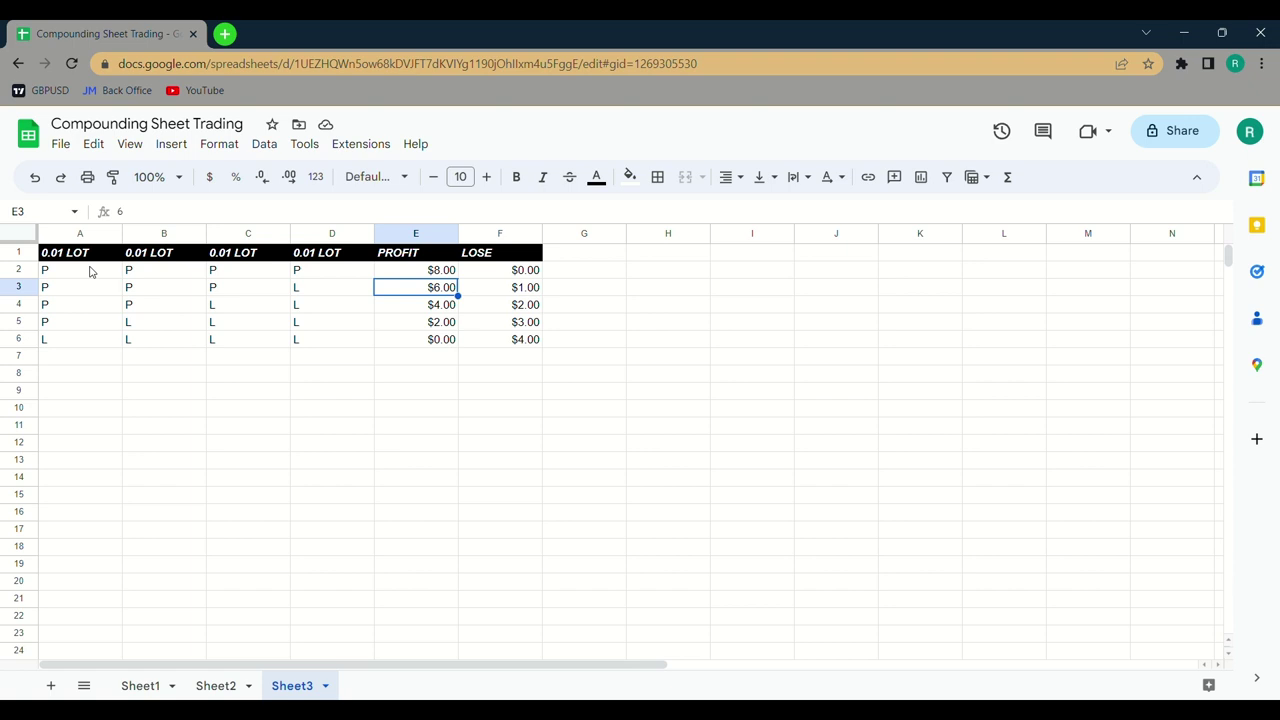
Step: Review the row 4 combination of winning and losing 0.01 lots up to its Profit value
key("Down")
key("Left")
key("Left")
key("Left")
key("Left")
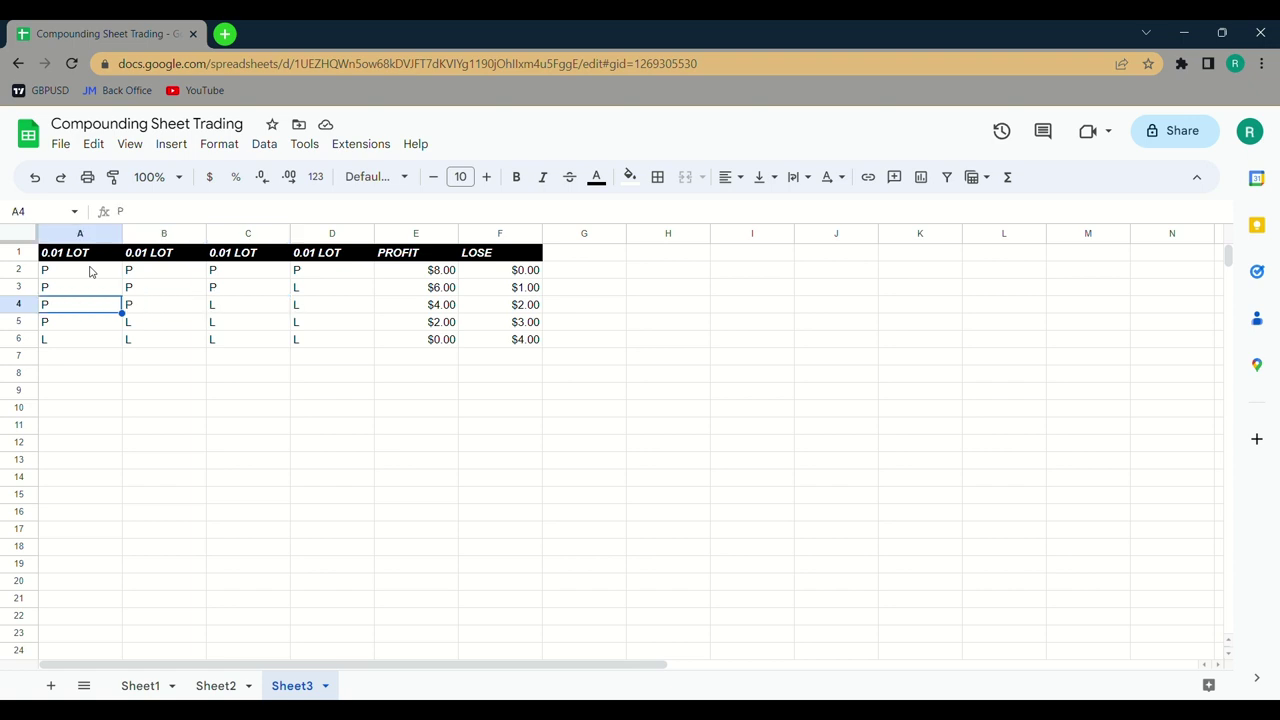
key("Right")
key("Right")
key("Right")
key("Right")
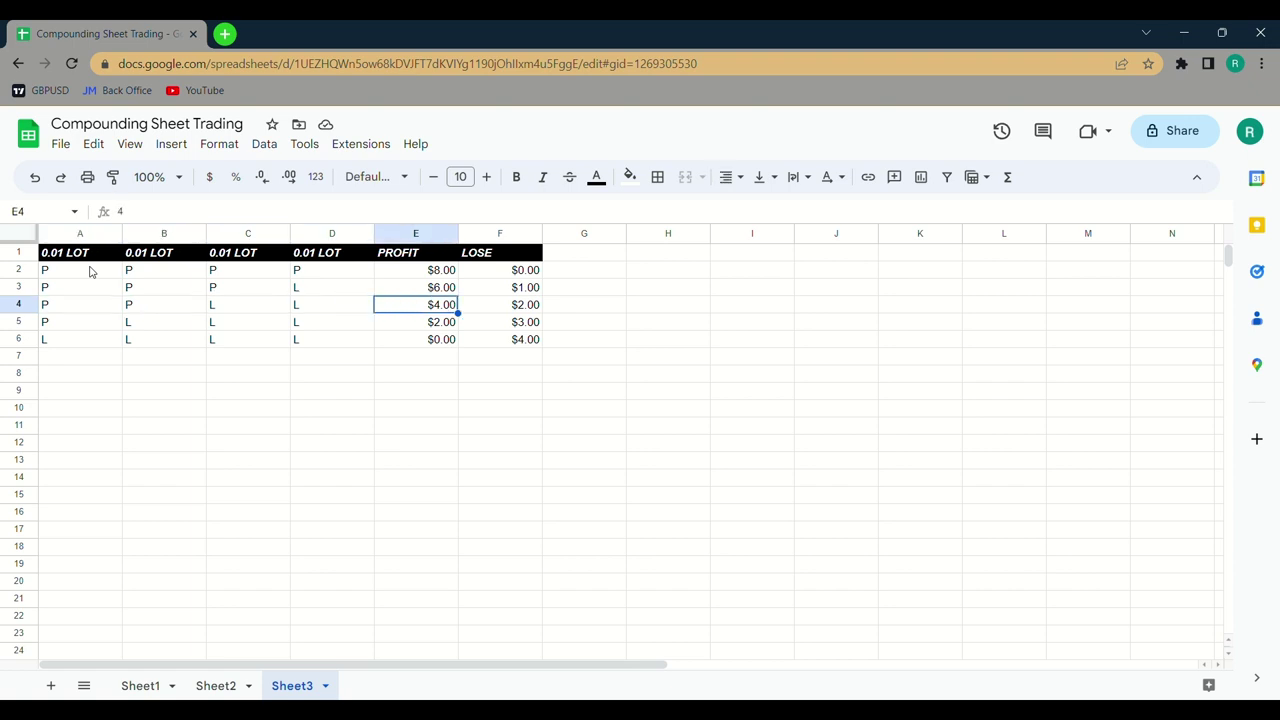
Step: Enter 1 in cell G5 and 4 in cell G6, beside the Lose values of the last two outcome rows
key("Down")
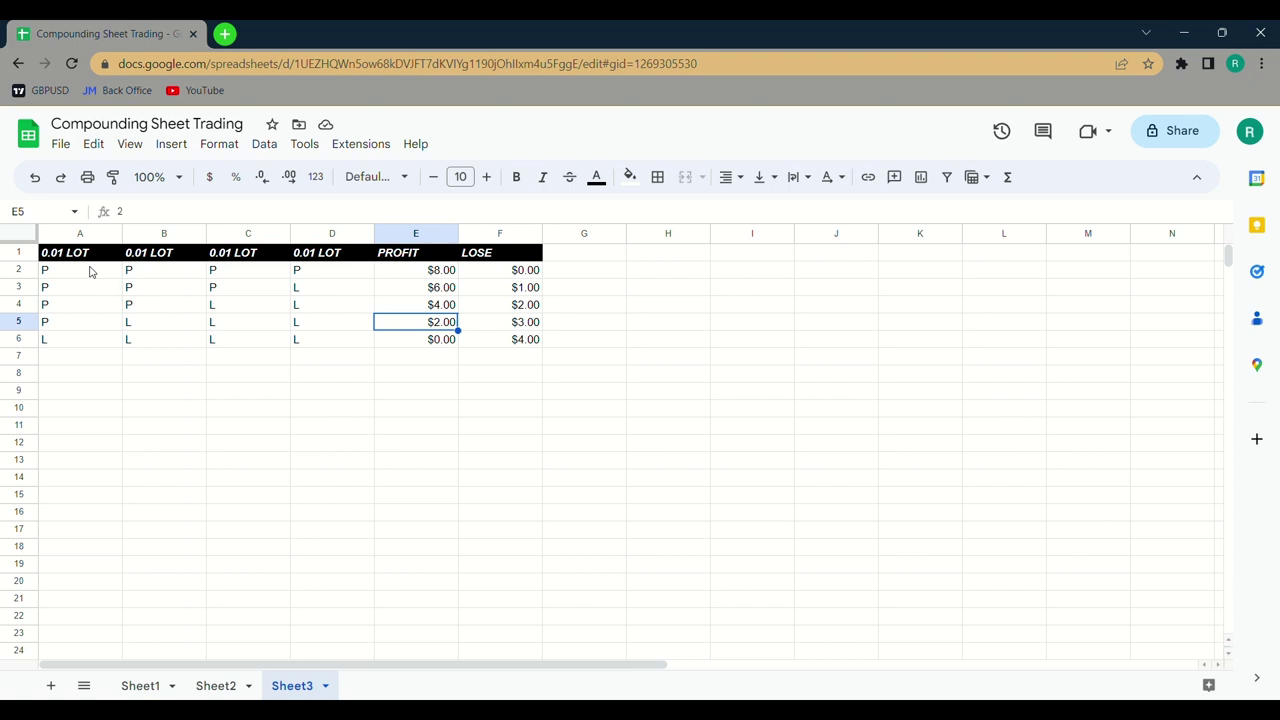
key("Right")
key("Right")
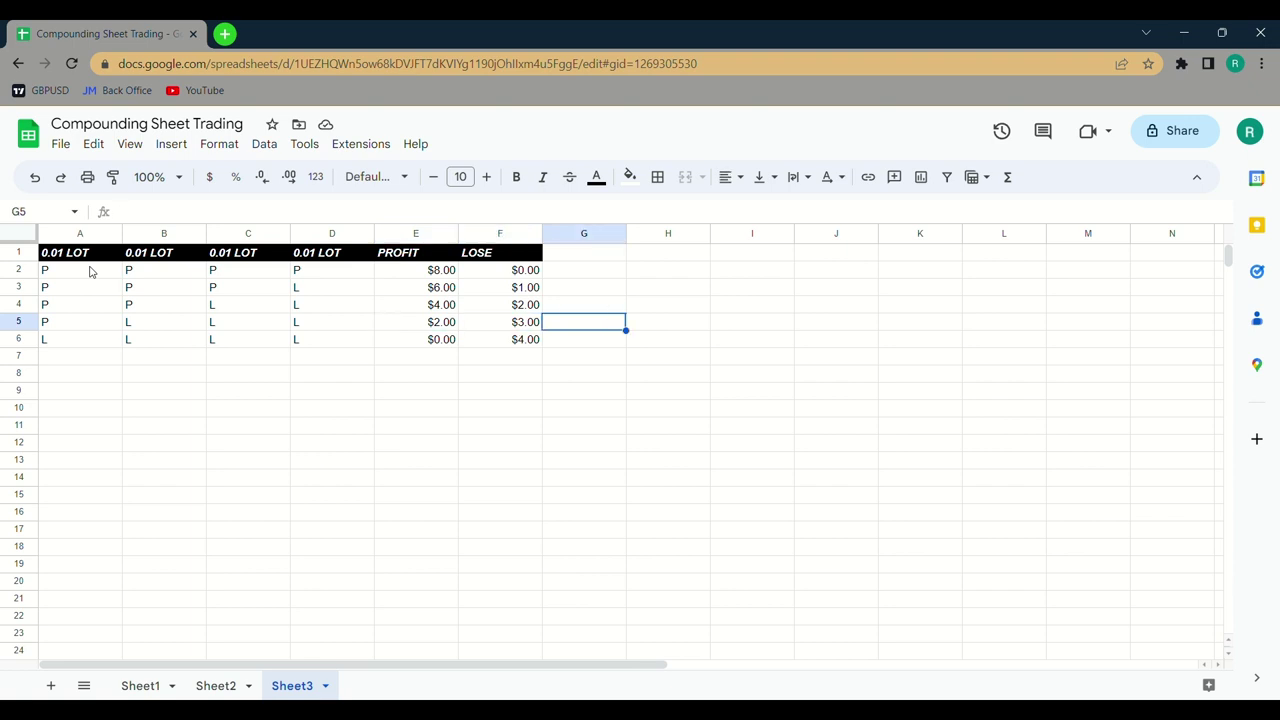
type("1")
key("Return")
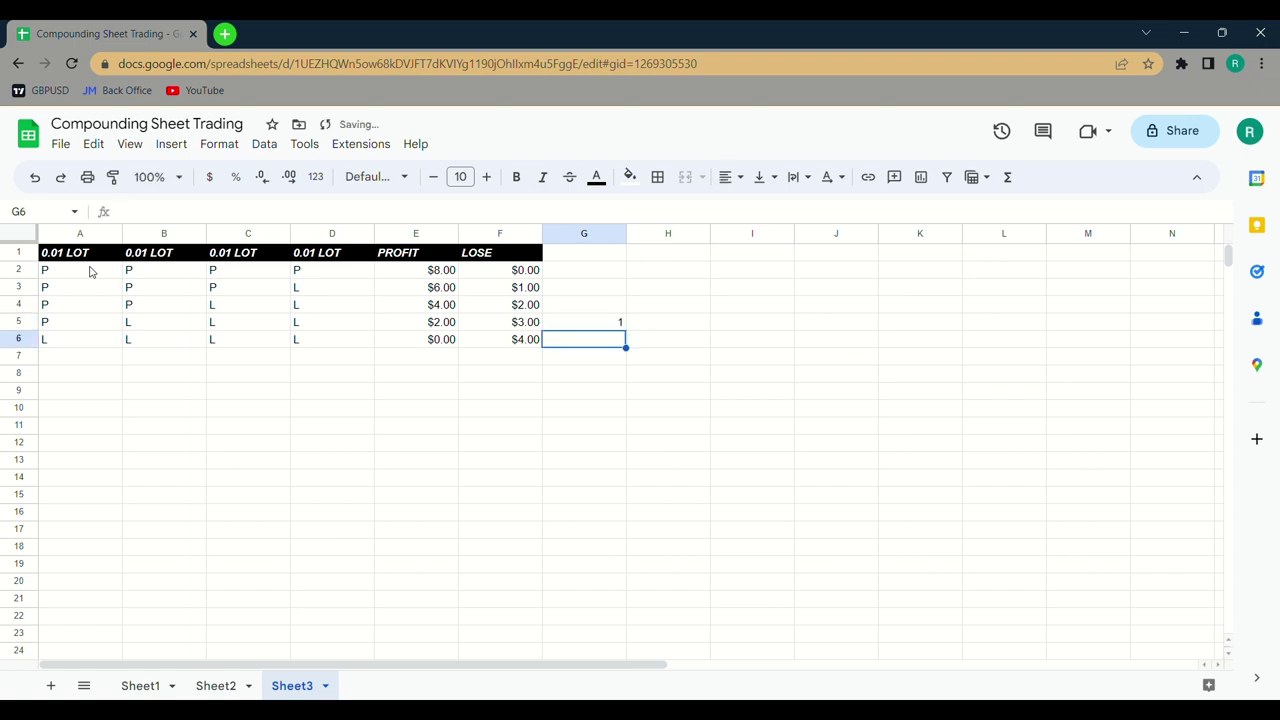
type("4")
key("Return")
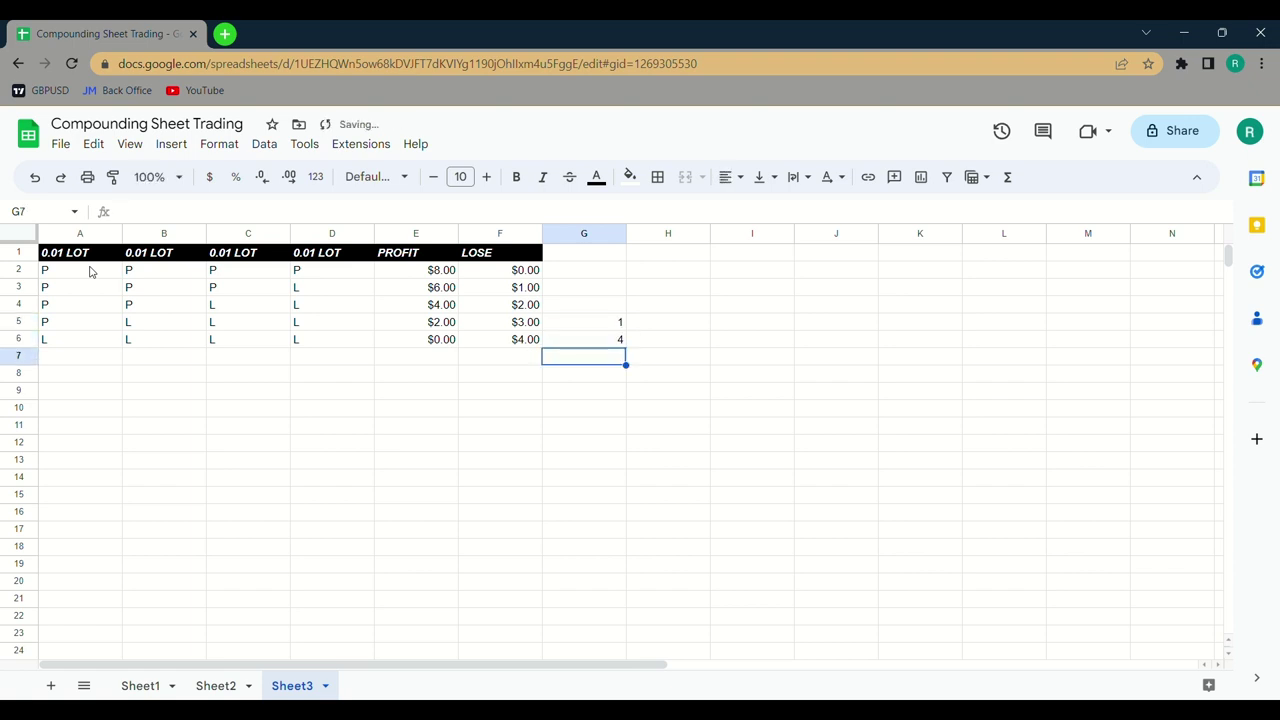